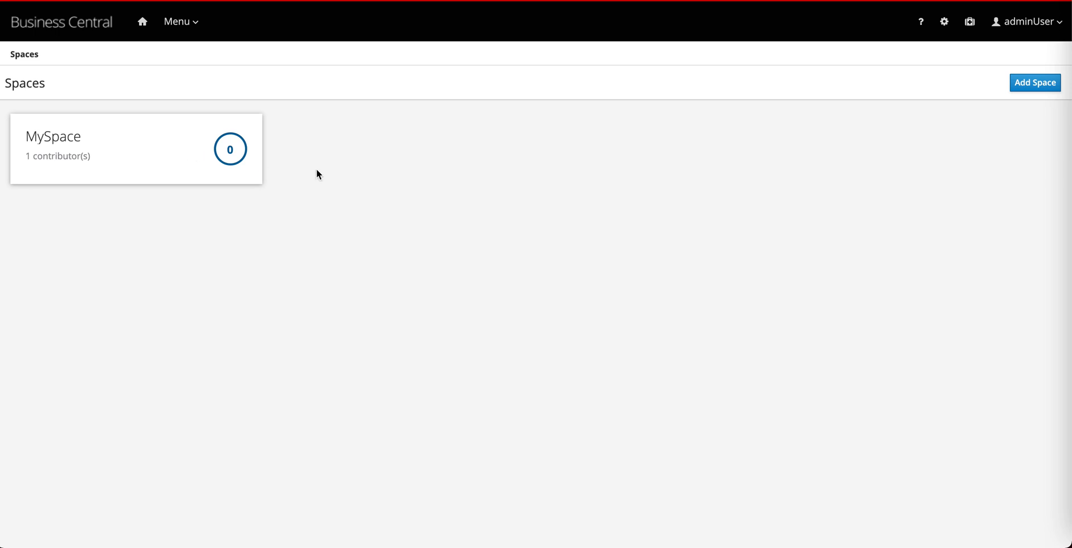
Step: Create a new space named sandbox
click(1034, 82)
click(414, 200)
text(sadnbox)
key(BackSpace)
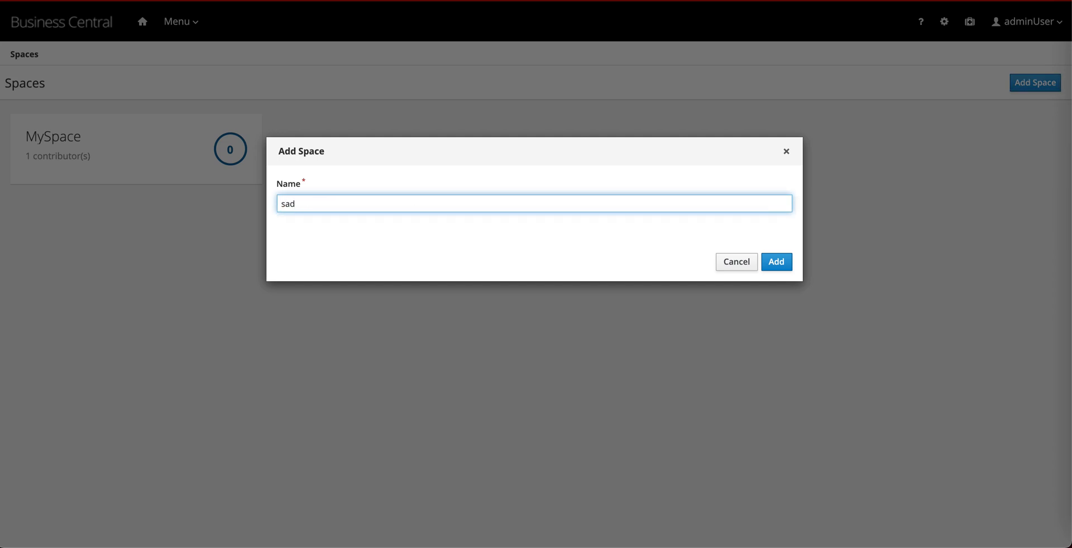
click(776, 262)
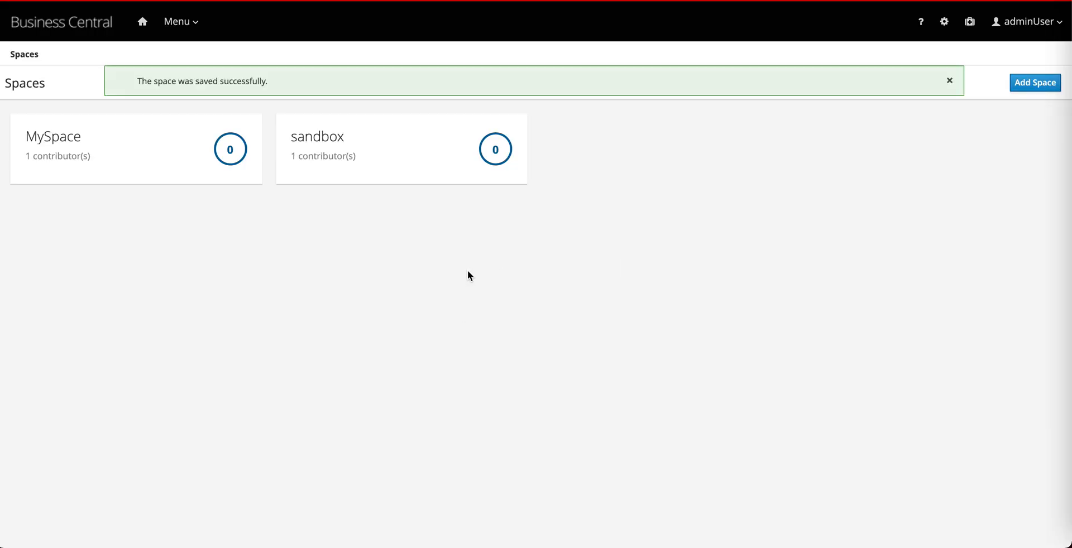
Step: Add a project named carInsurancePremiumCalculator to the sandbox space, described as "calculate insurance premiums based on age and prior history"
click(398, 164)
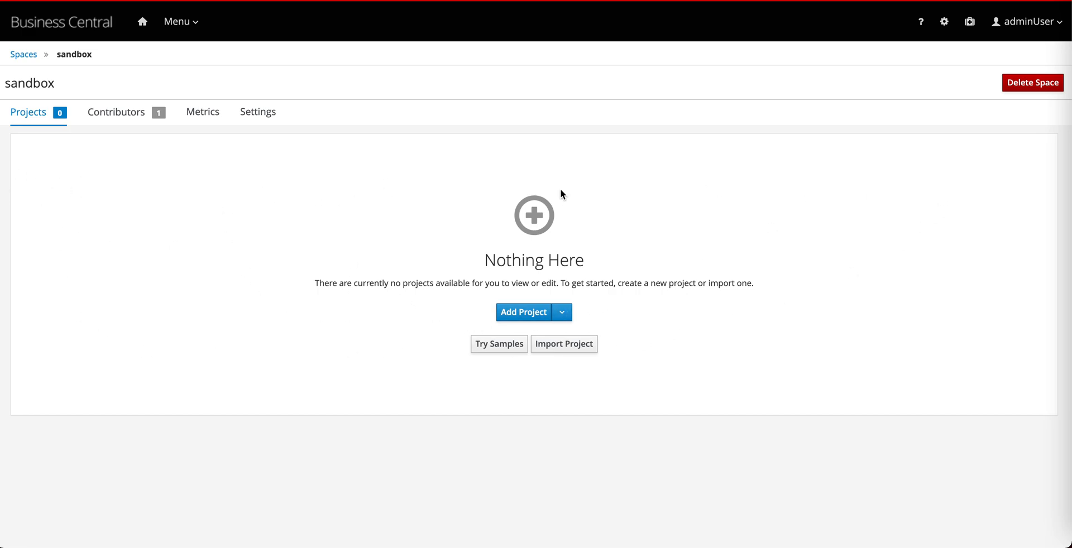
click(511, 313)
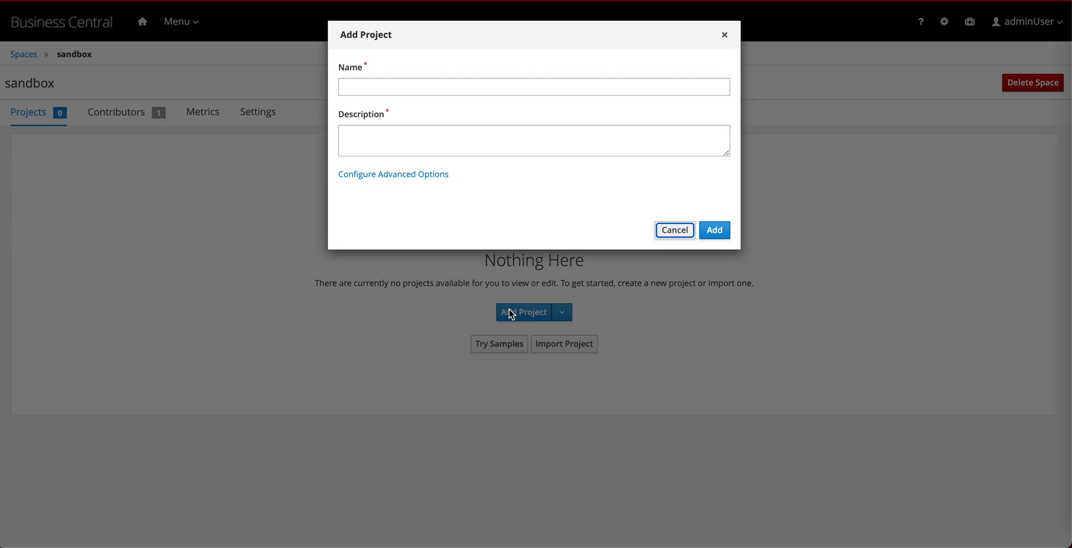
click(449, 86)
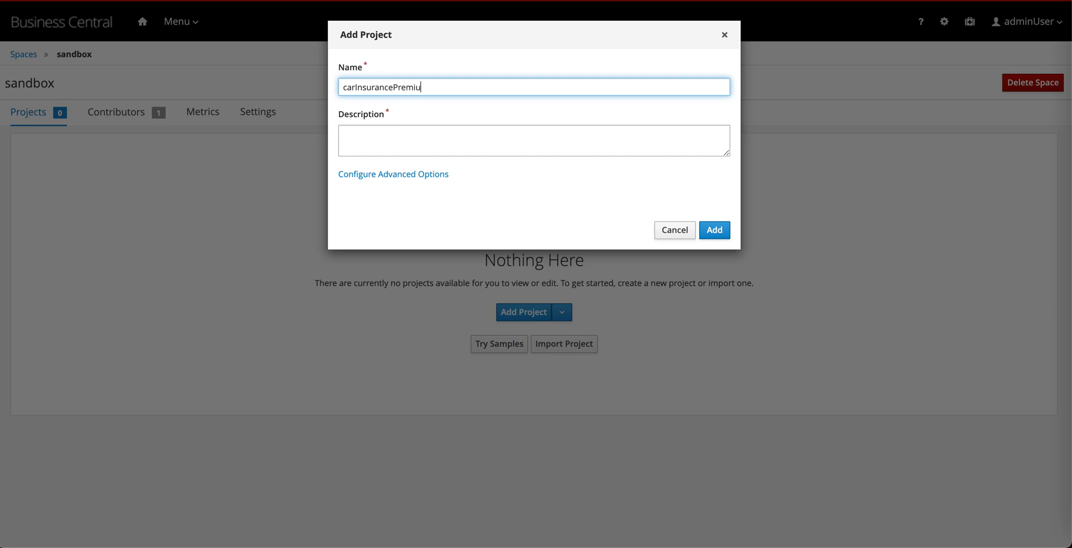
text(carInsurancePremiumCalculator)
key(Tab)
text(calculato)
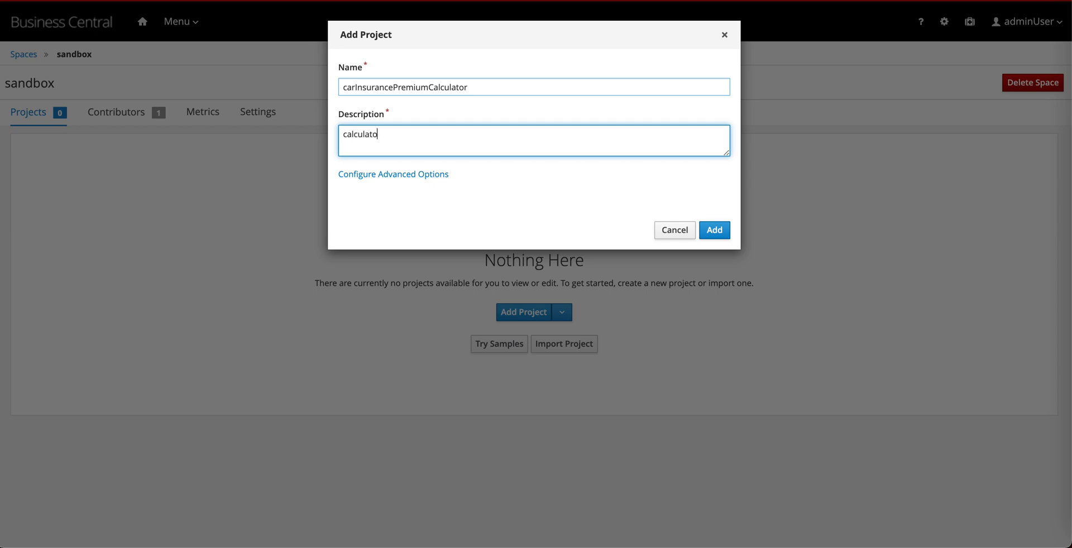
text(e insiuran)
text(uran)
text(ce premiums based)
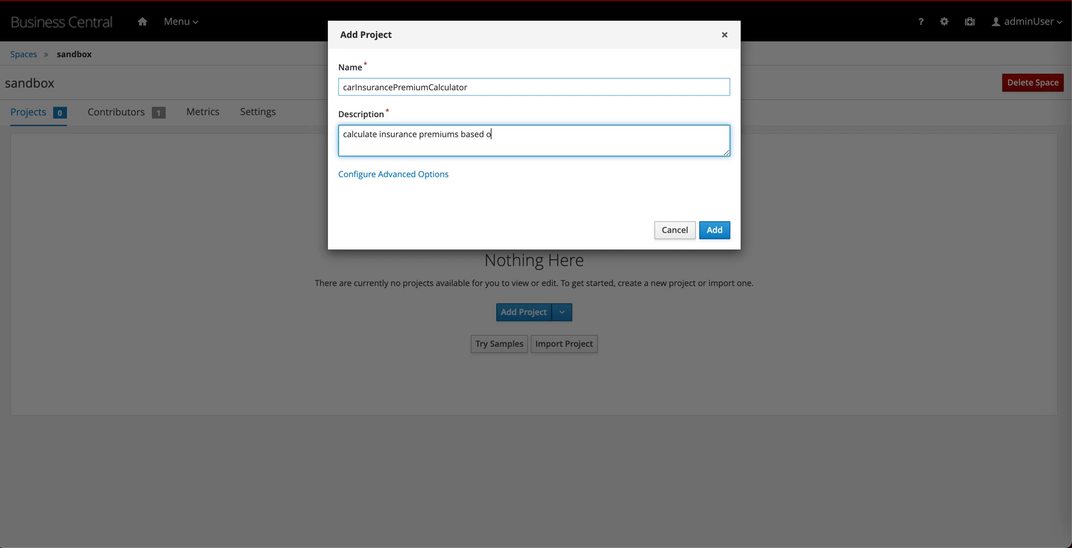
text( on age and prior history)
click(714, 231)
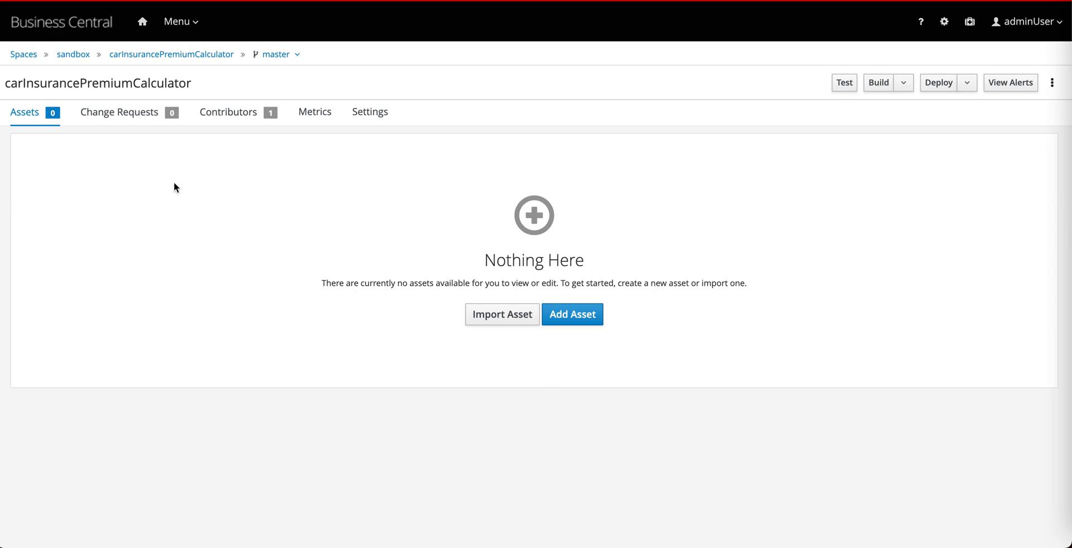
Step: Create a DMN asset named calculatePremium in the <default> package of the project
click(589, 313)
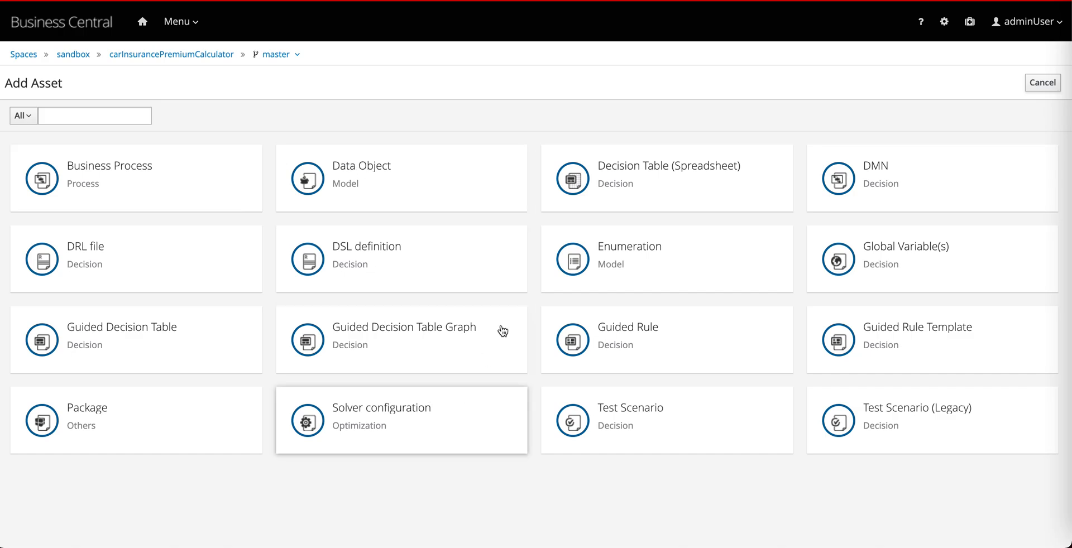
click(859, 167)
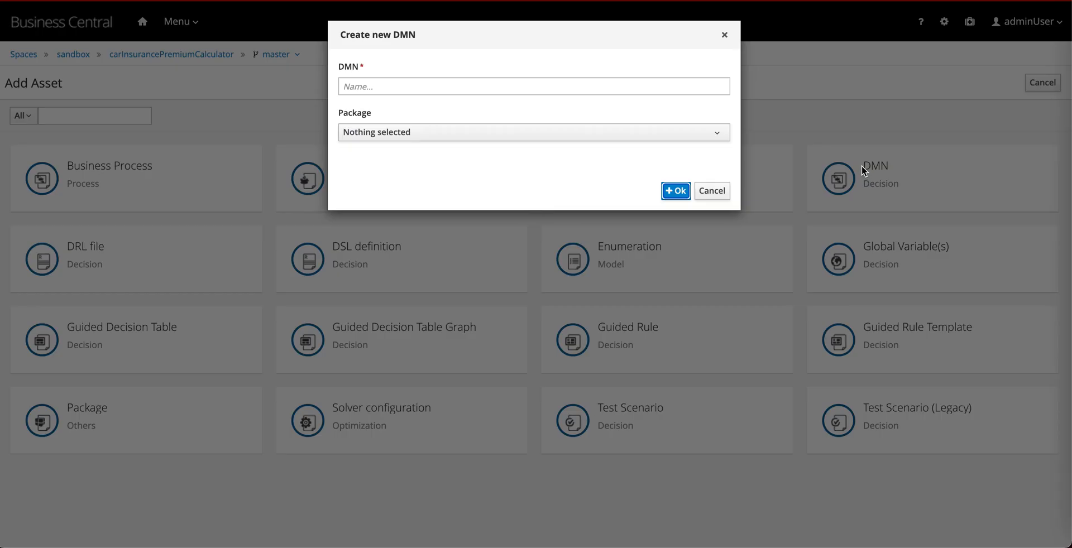
click(403, 81)
text(calcul)
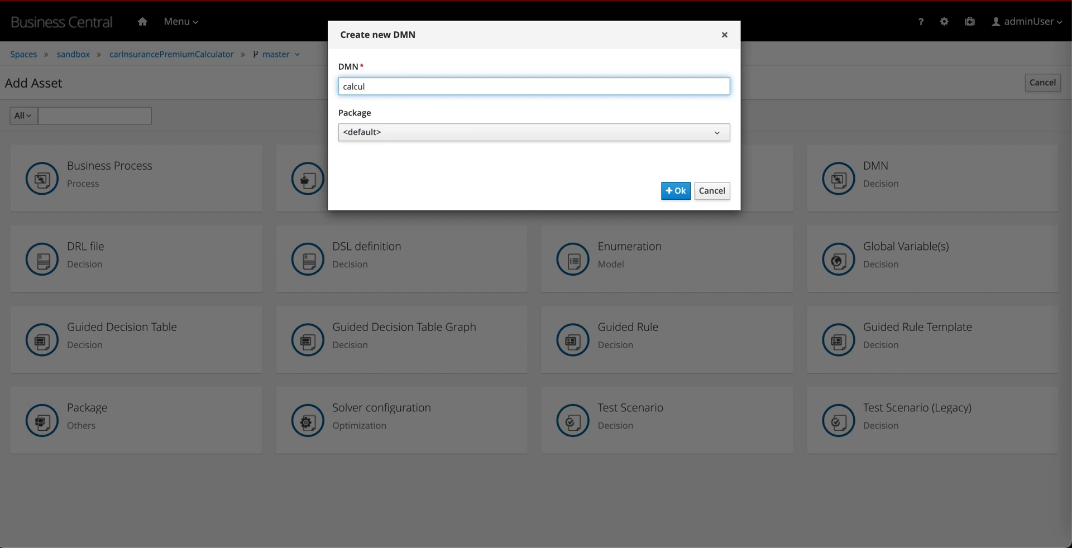
text(atePremium)
click(437, 134)
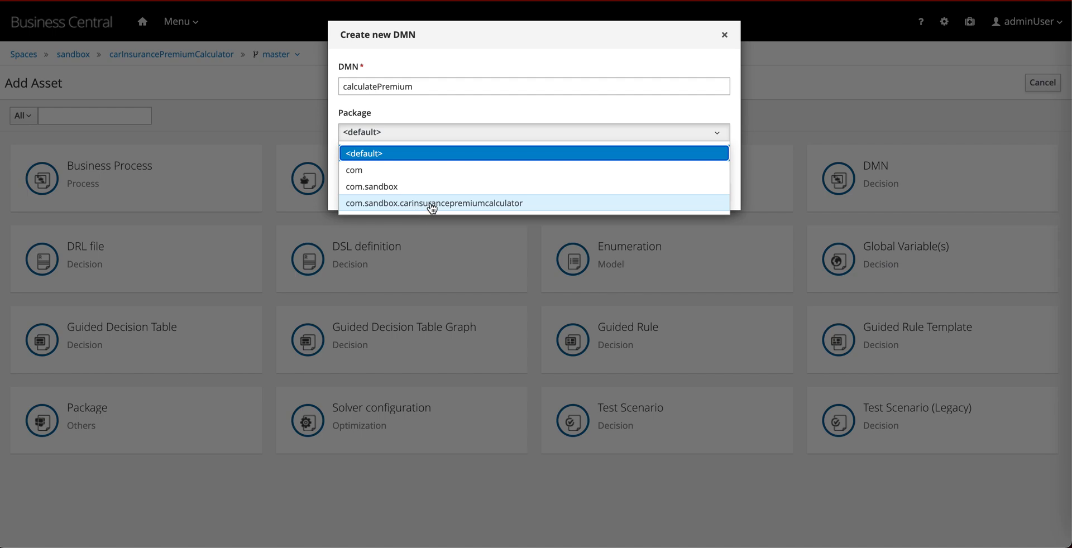
click(387, 158)
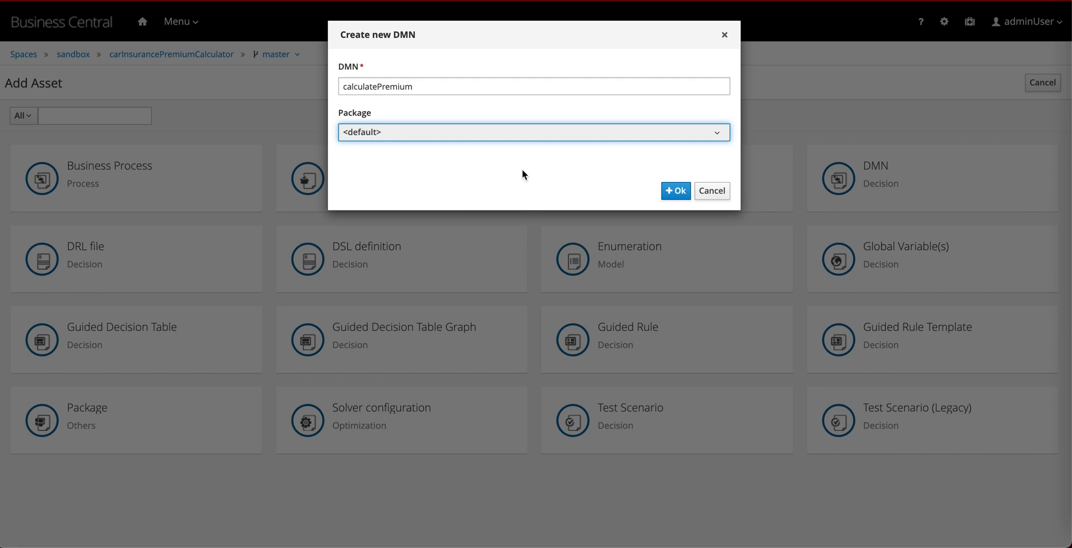
click(678, 191)
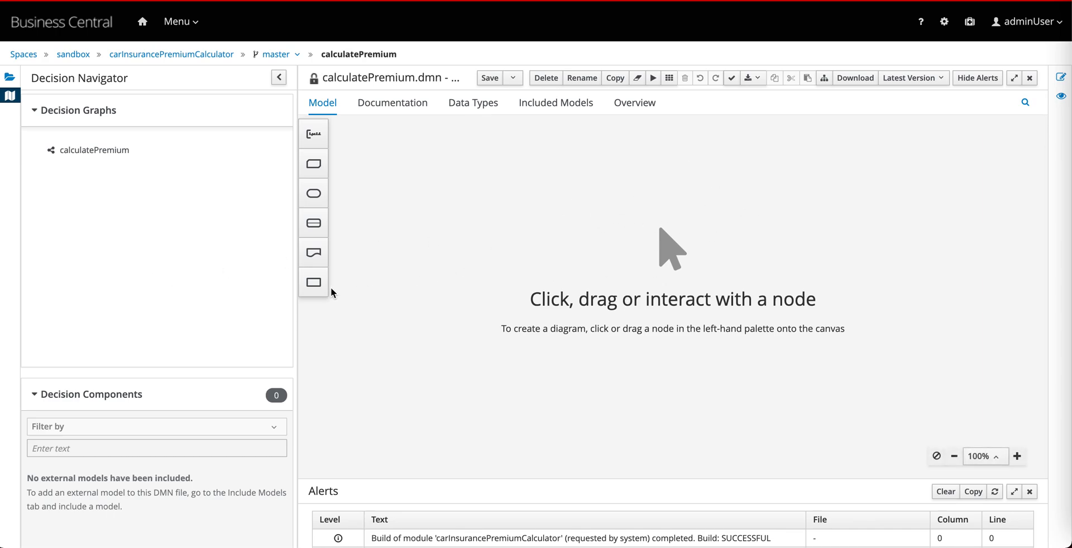
Step: Place two input data nodes side by side on the DMN canvas and rename the first one Age
drag(313, 194, 469, 244)
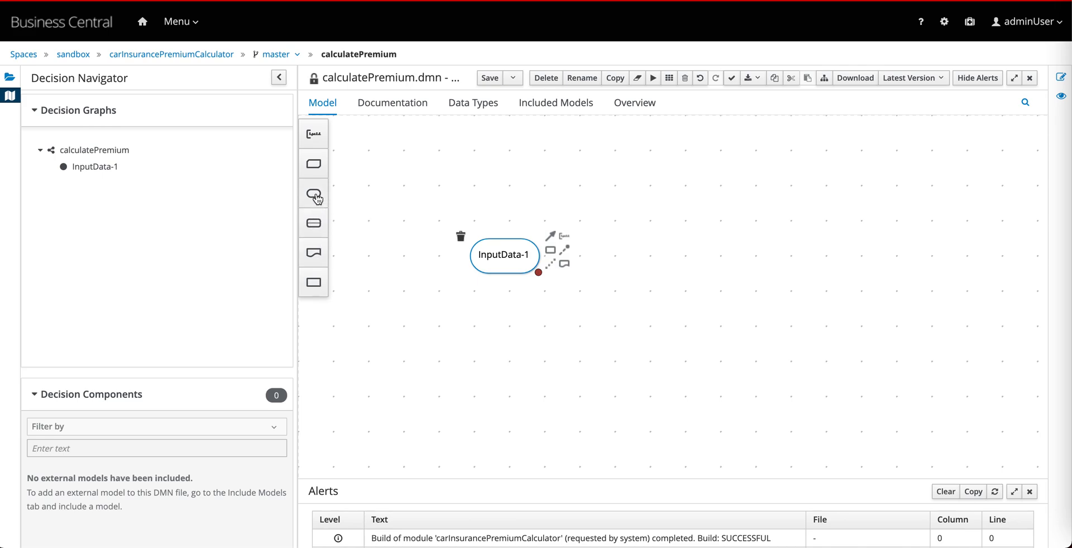
drag(316, 199, 642, 255)
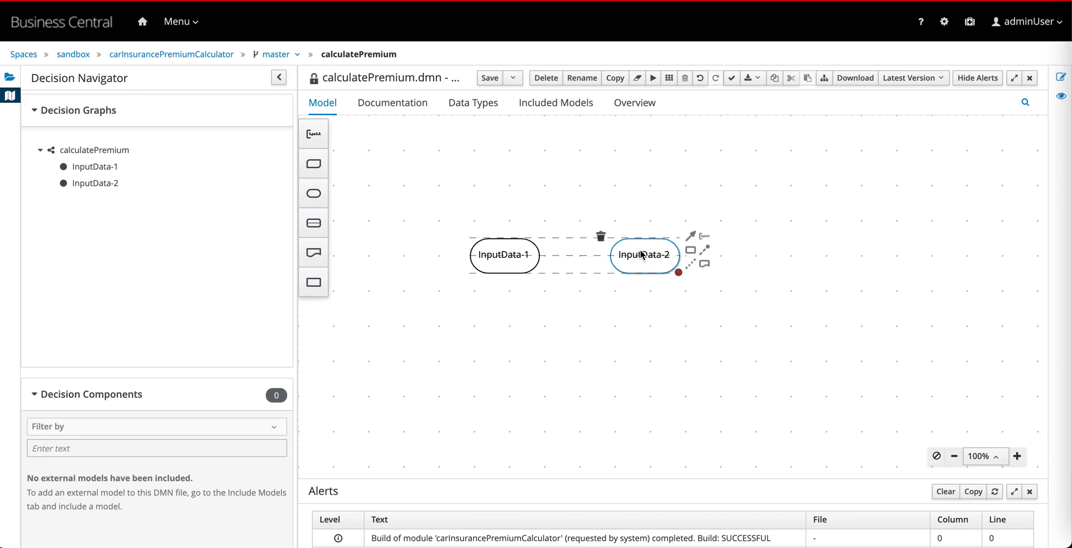
click(504, 260)
double_click(504, 260)
drag(517, 255, 464, 254)
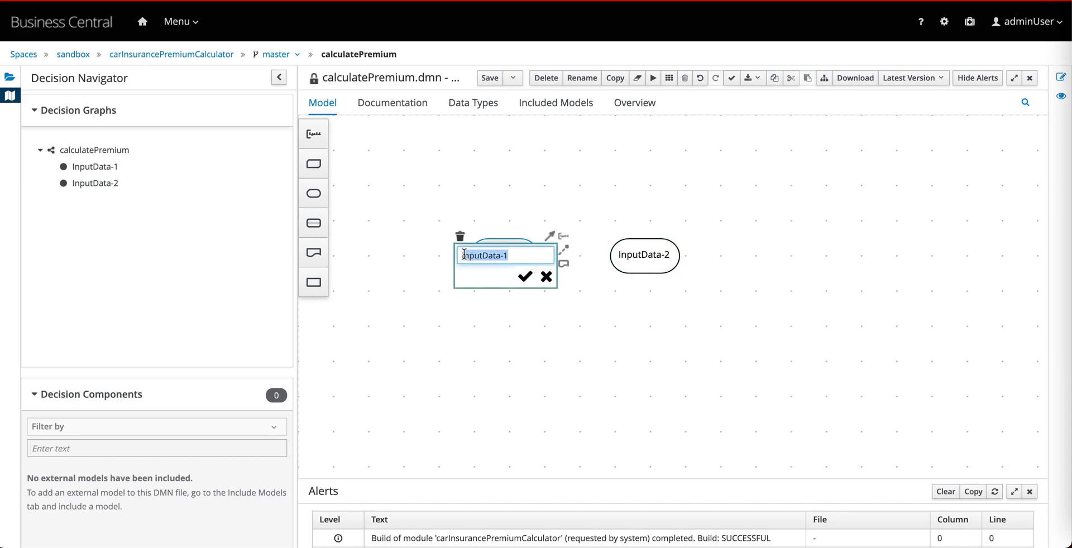
text(Age)
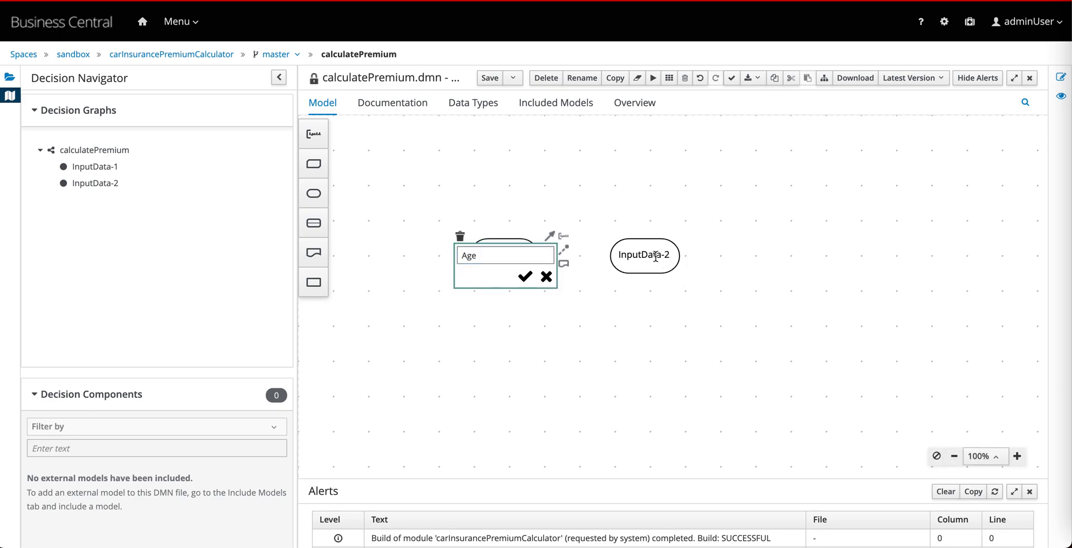
click(525, 276)
Step: Rename the second input data node priorHistory
double_click(634, 249)
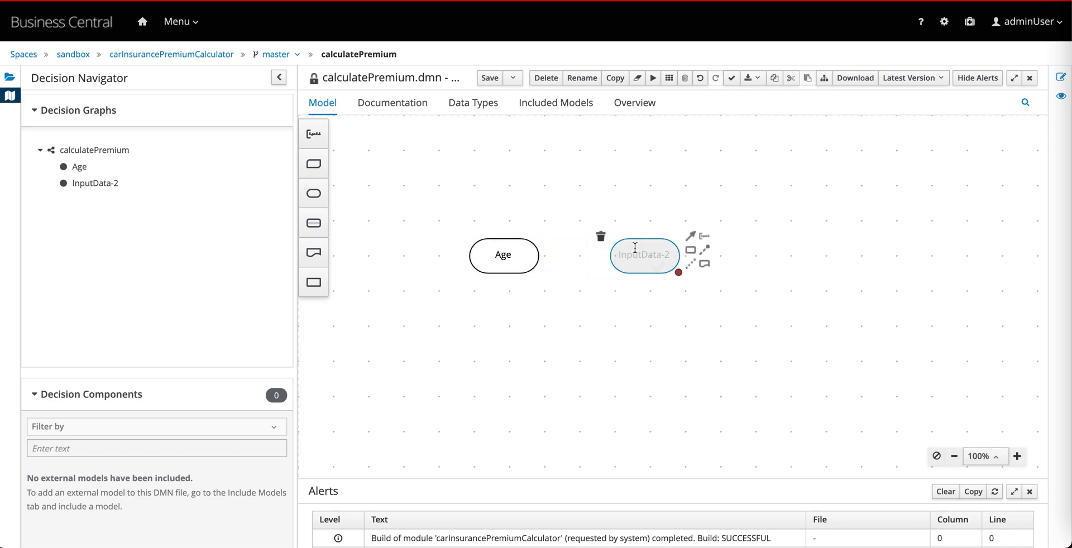
drag(646, 247, 581, 251)
triple_click(610, 245)
text(priorHist)
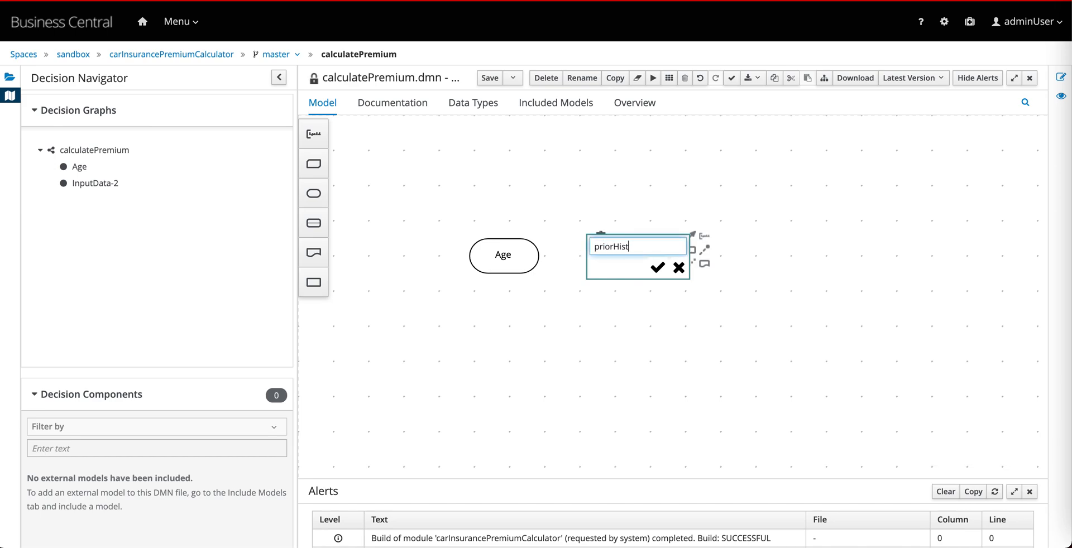
text(ory)
click(657, 267)
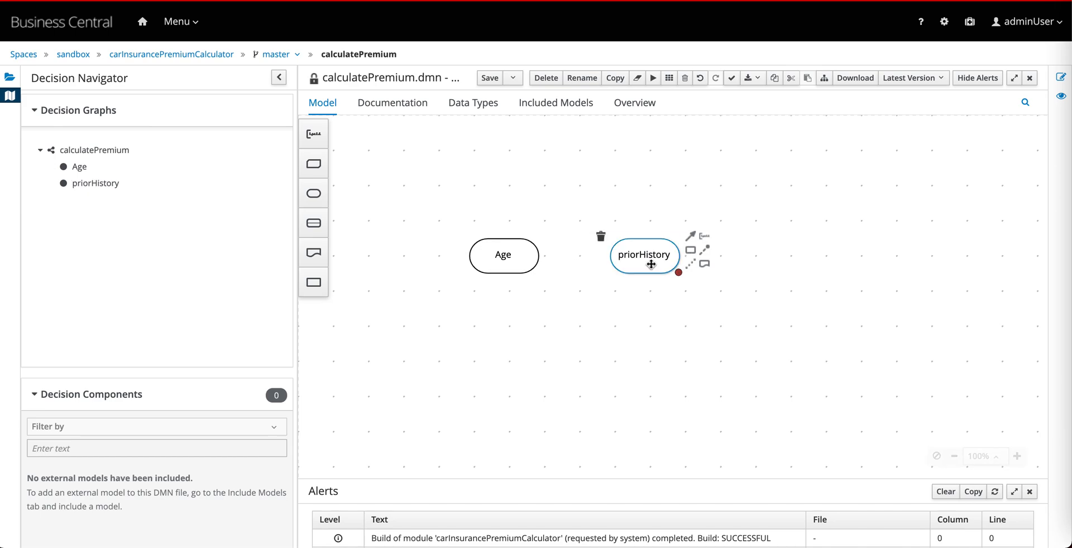
Step: Set the data type of the Age input to number and of the priorHistory input to boolean
click(505, 269)
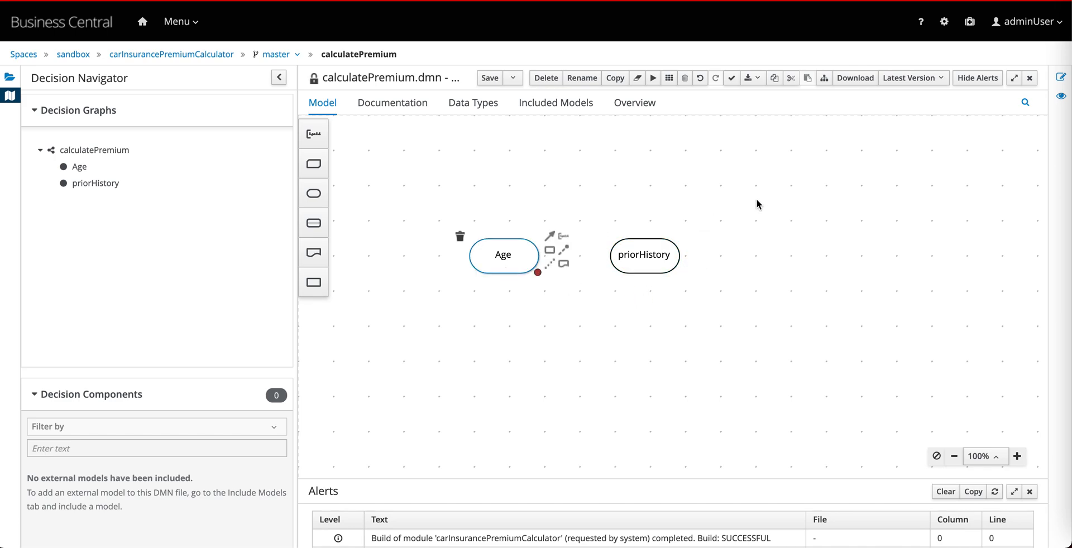
click(1052, 81)
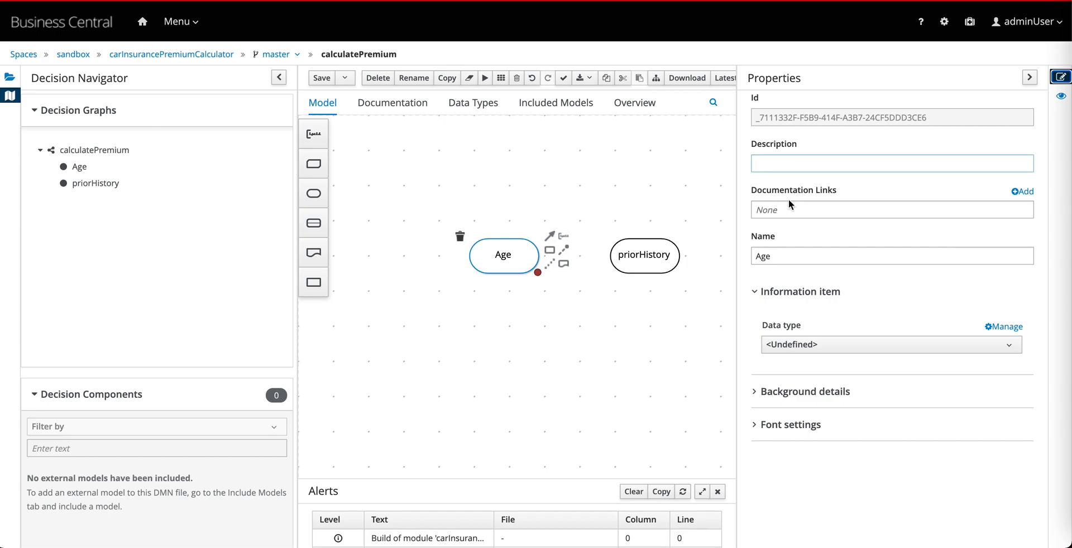
click(804, 346)
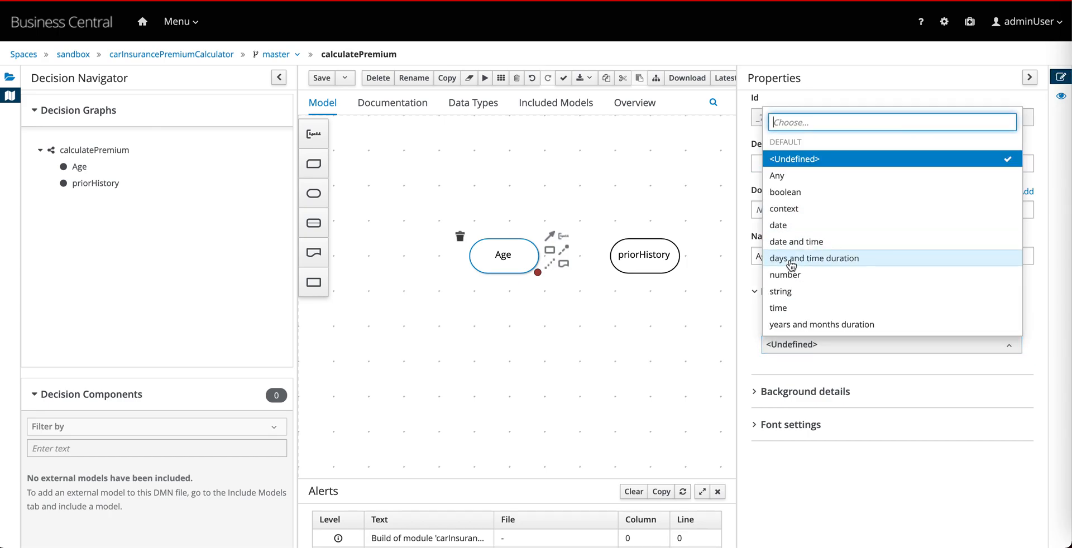
click(791, 279)
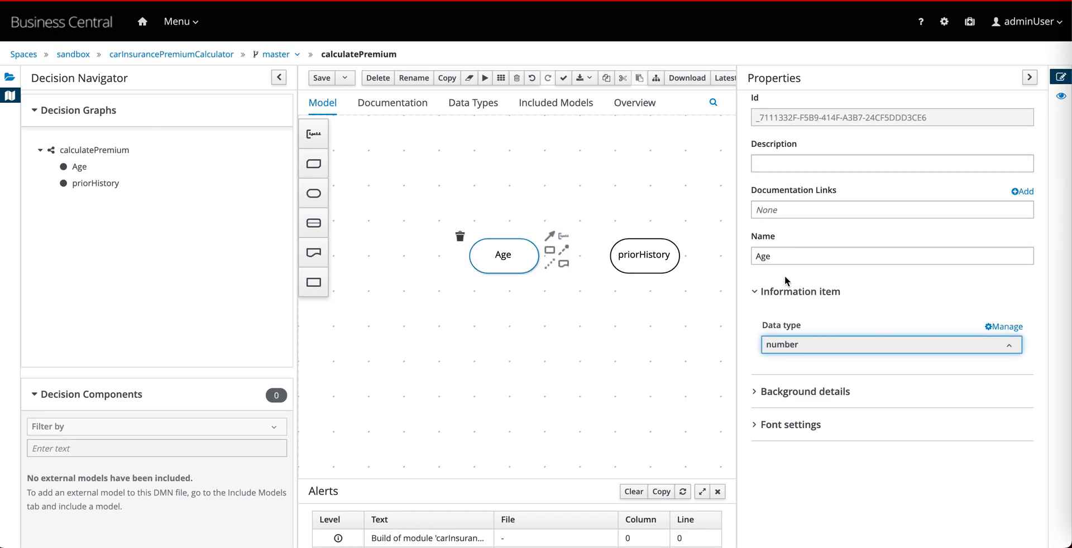
click(655, 266)
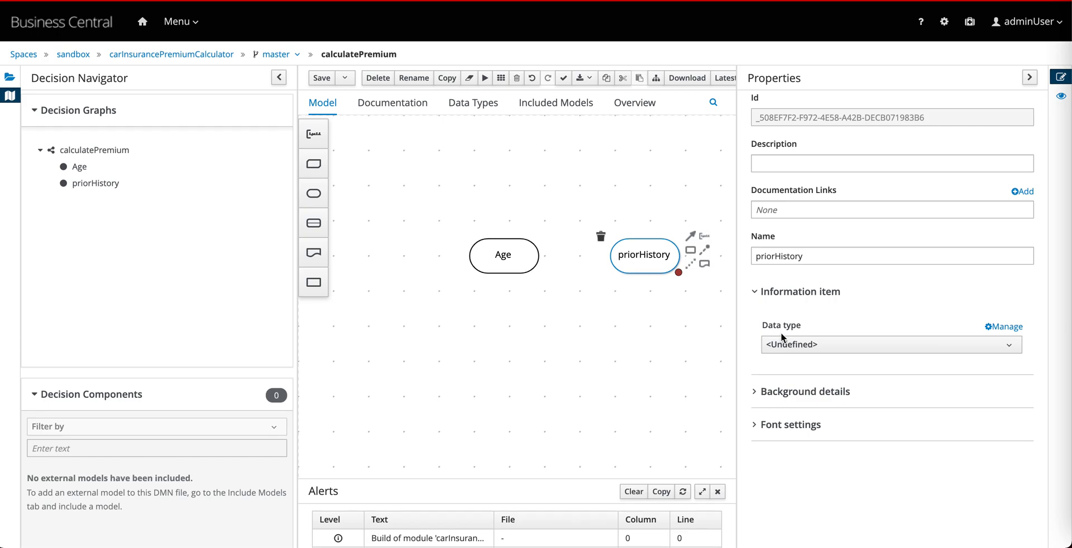
click(806, 346)
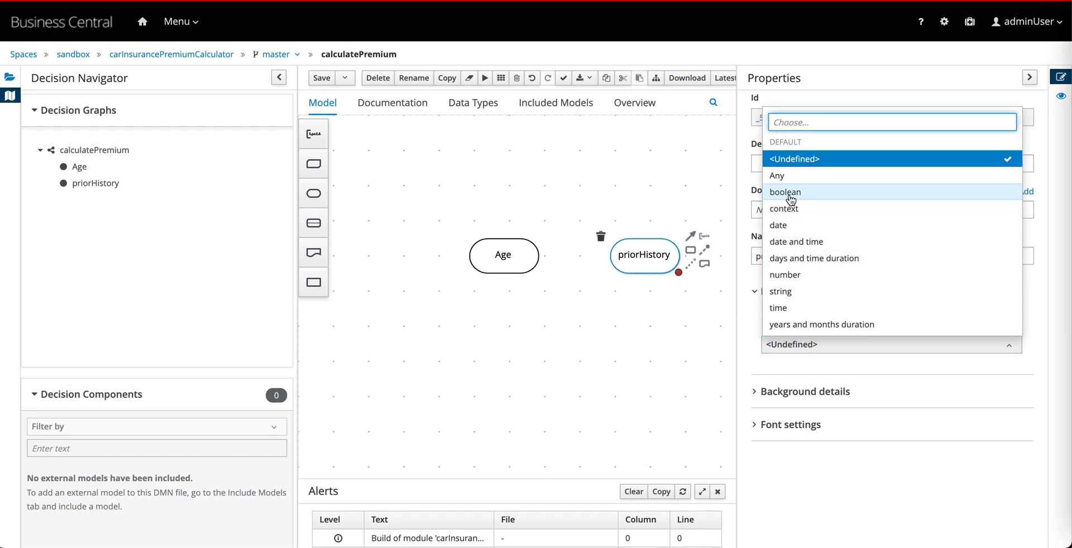
click(790, 199)
Step: Shift the Age and priorHistory nodes to the left and place a decision node centred above them
drag(503, 261, 461, 265)
drag(664, 263, 593, 265)
drag(313, 283, 492, 179)
Step: Connect the Age and priorHistory inputs to the decision node with information requirement arrows
click(471, 257)
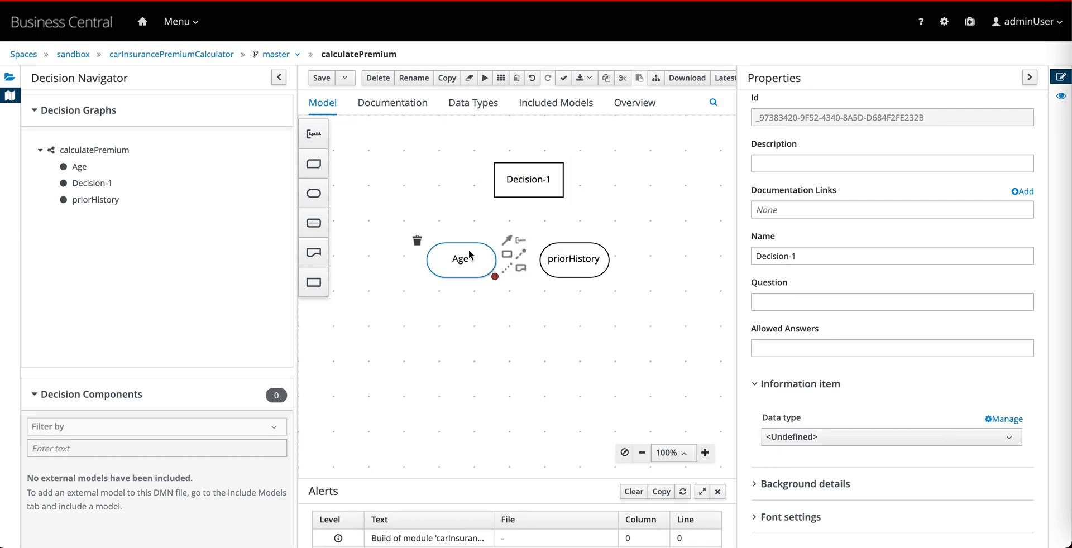
drag(507, 240, 528, 180)
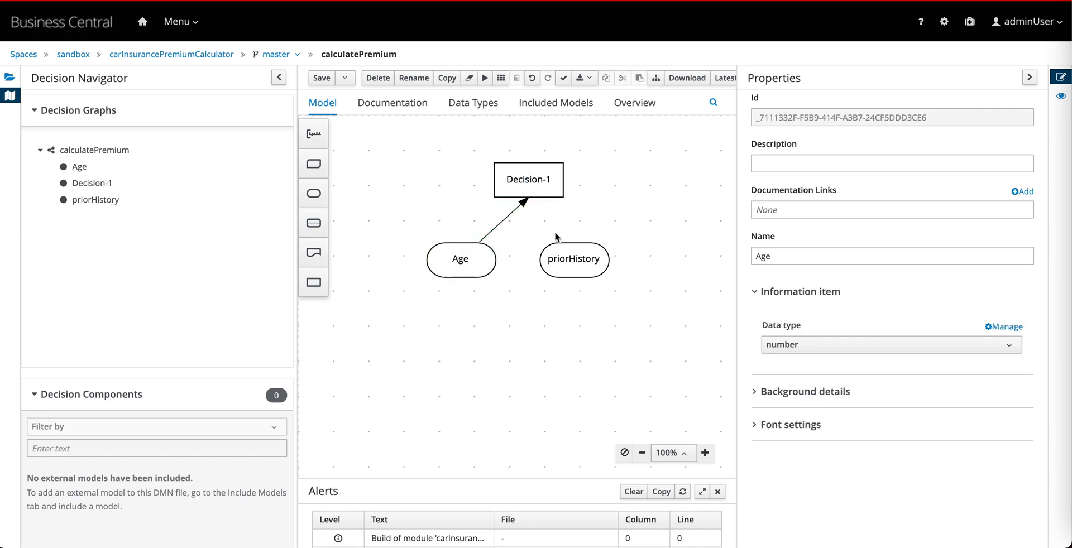
click(575, 248)
drag(620, 240, 529, 192)
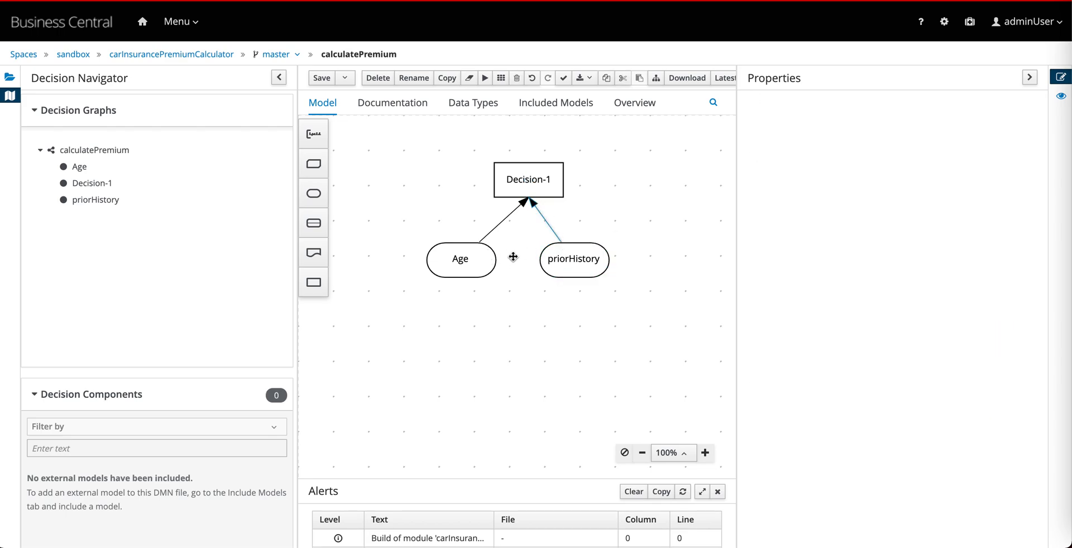
Step: Rename the decision node calculate and set its data type to number
click(517, 182)
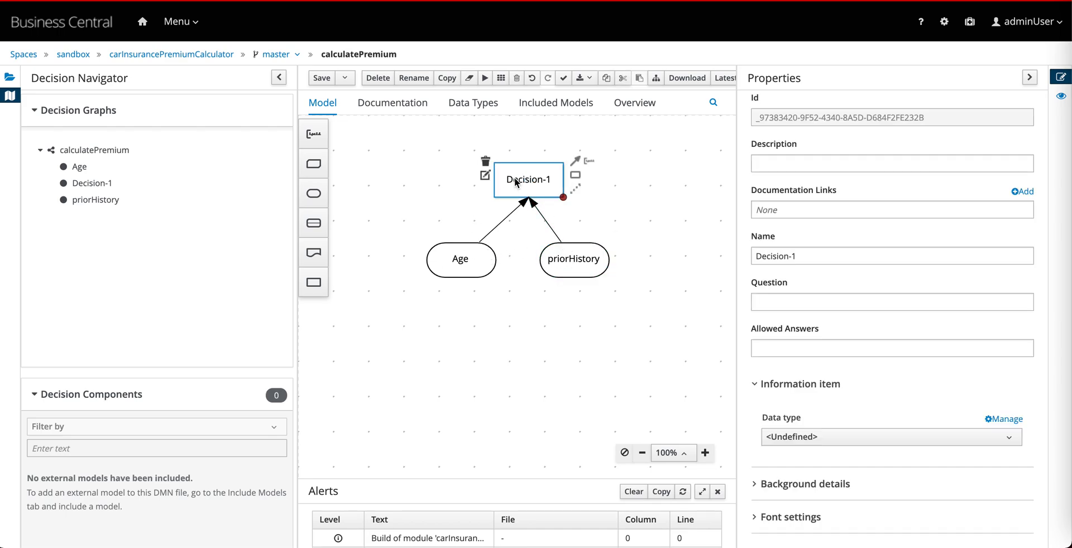
drag(810, 256, 753, 252)
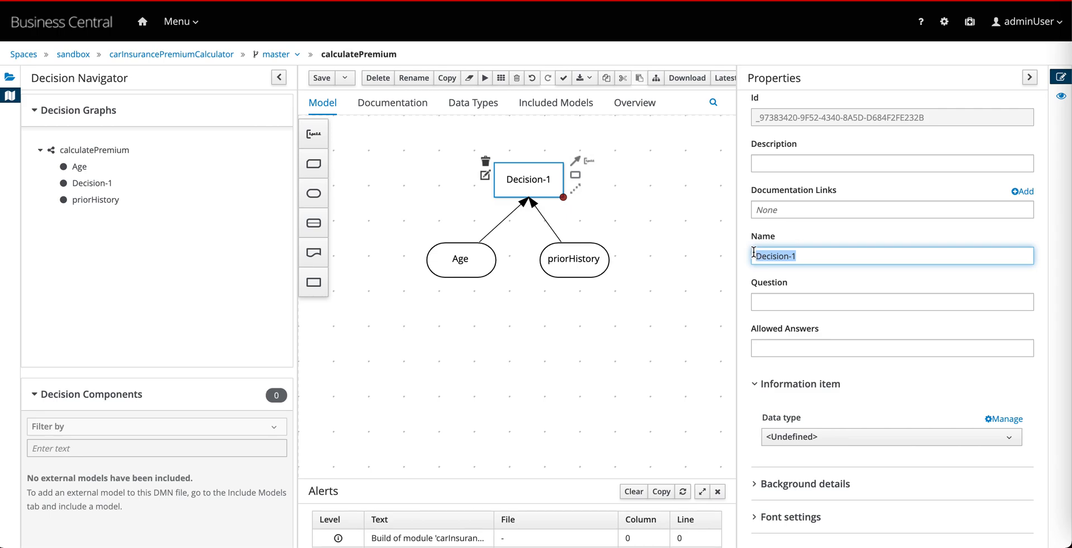
text(calculate)
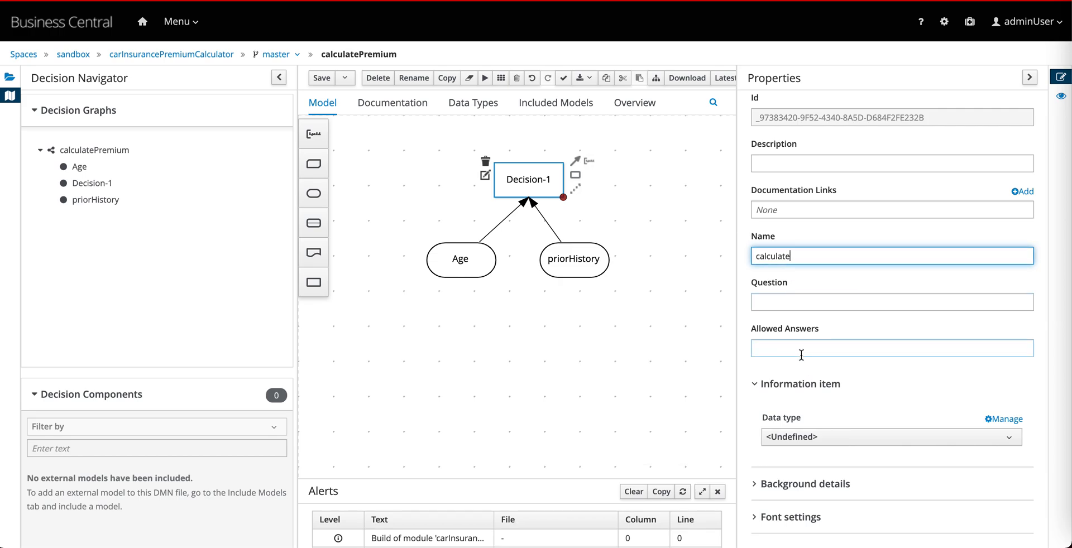
click(821, 437)
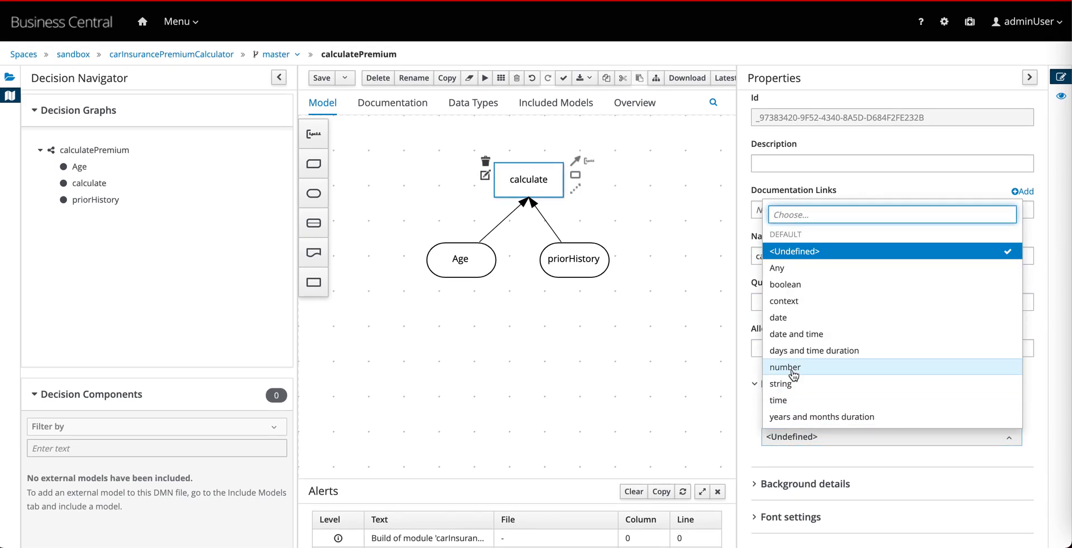
click(793, 370)
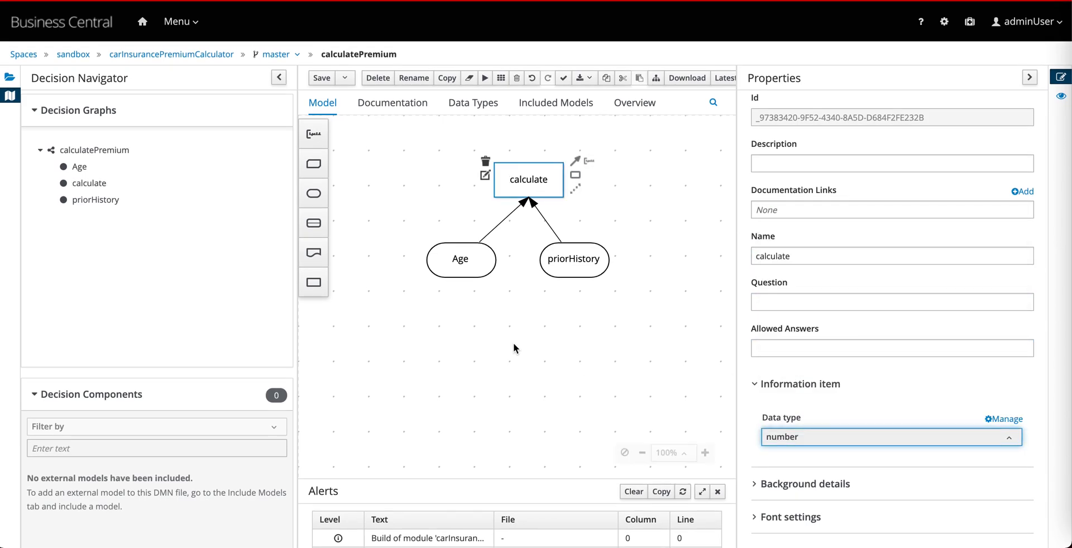
Step: Save the diagram and define the calculate decision's logic as a Decision Table
click(322, 78)
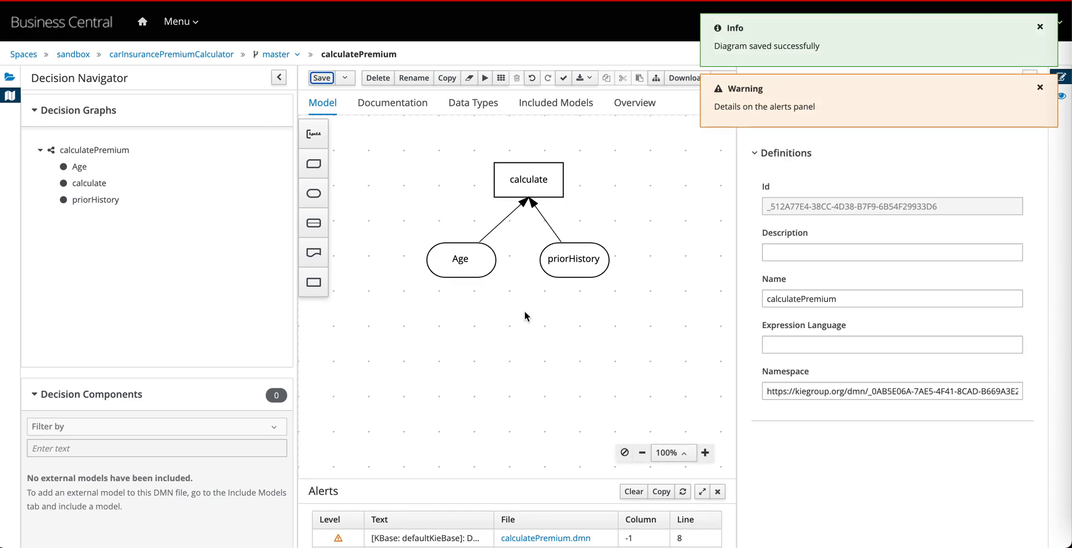
click(544, 186)
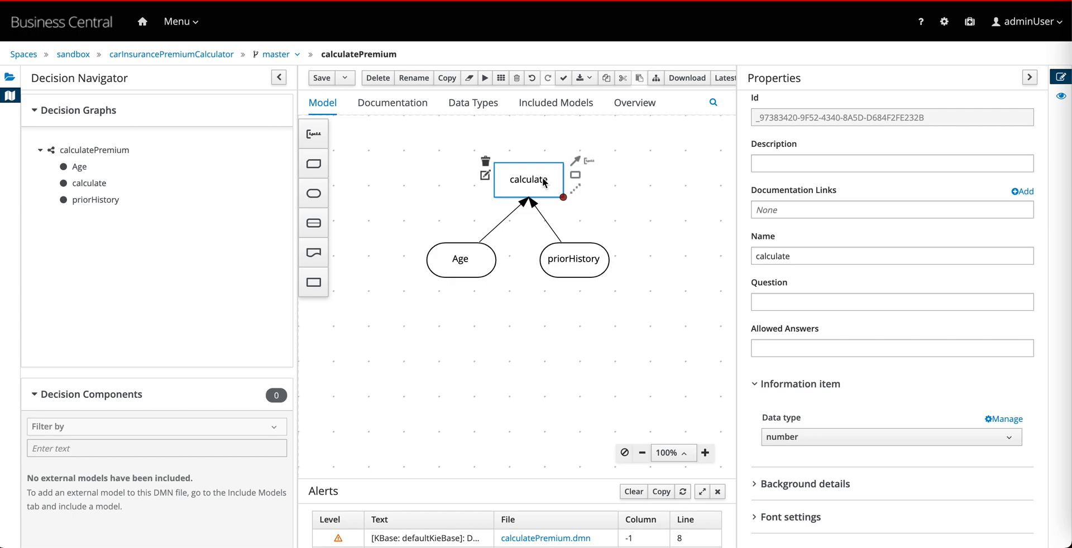
click(485, 176)
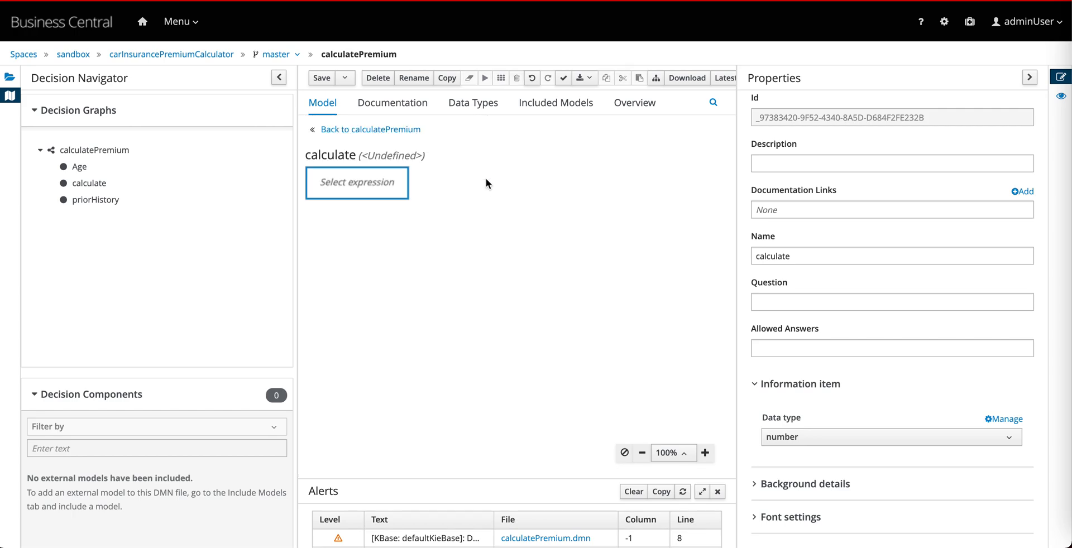
click(369, 178)
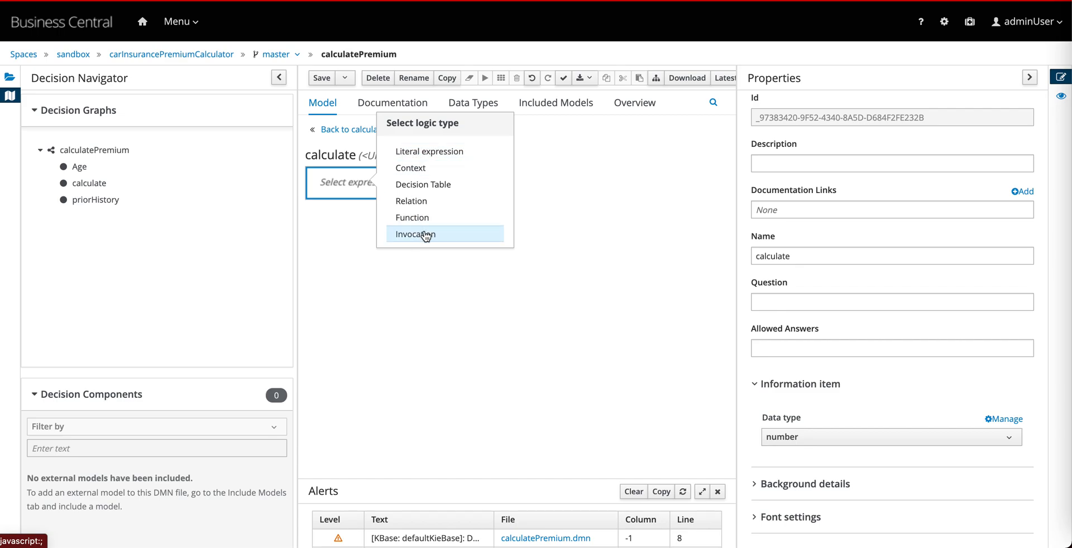
click(425, 186)
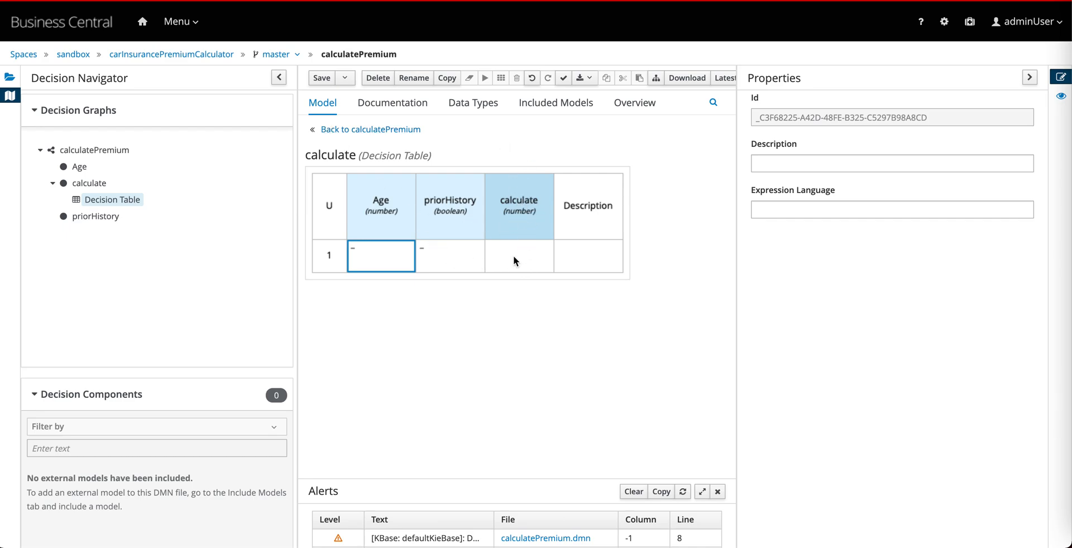
Step: Fill in the first rule with Age [18..25], priorHistory false and calculate 1000
double_click(379, 257)
text(0)
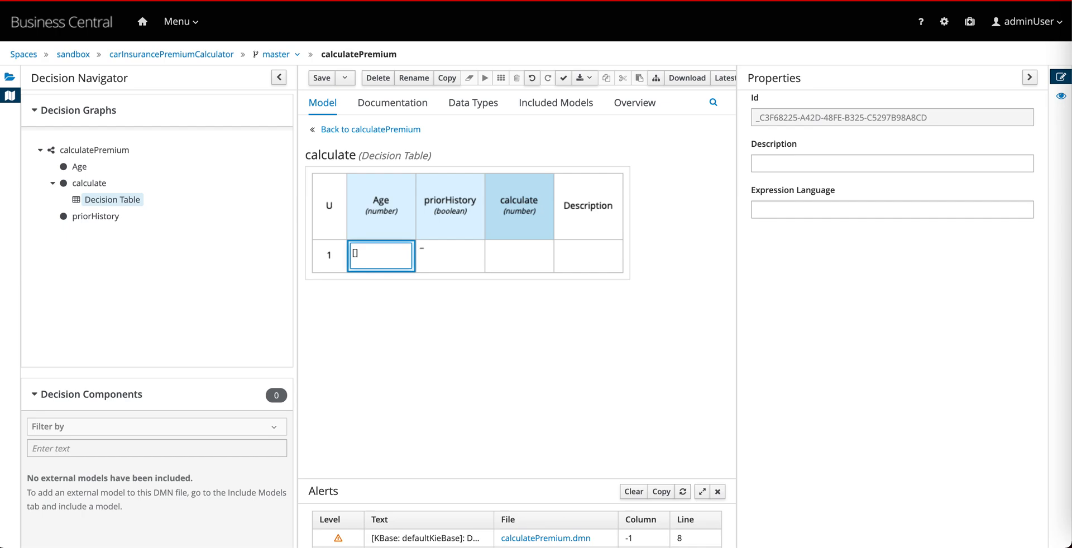
text(18..25)
double_click(455, 254)
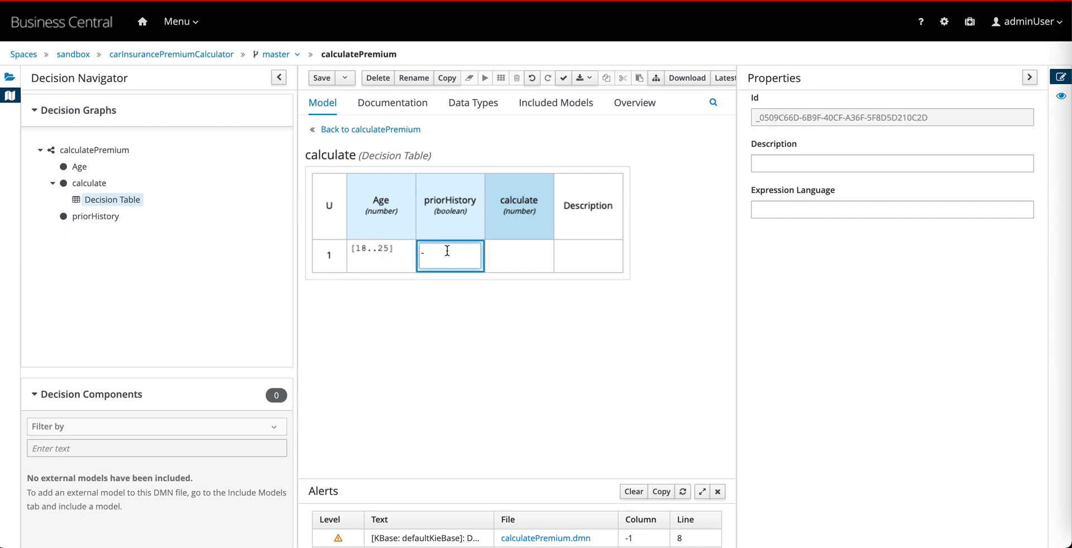
text(false)
key(Tab)
double_click(520, 257)
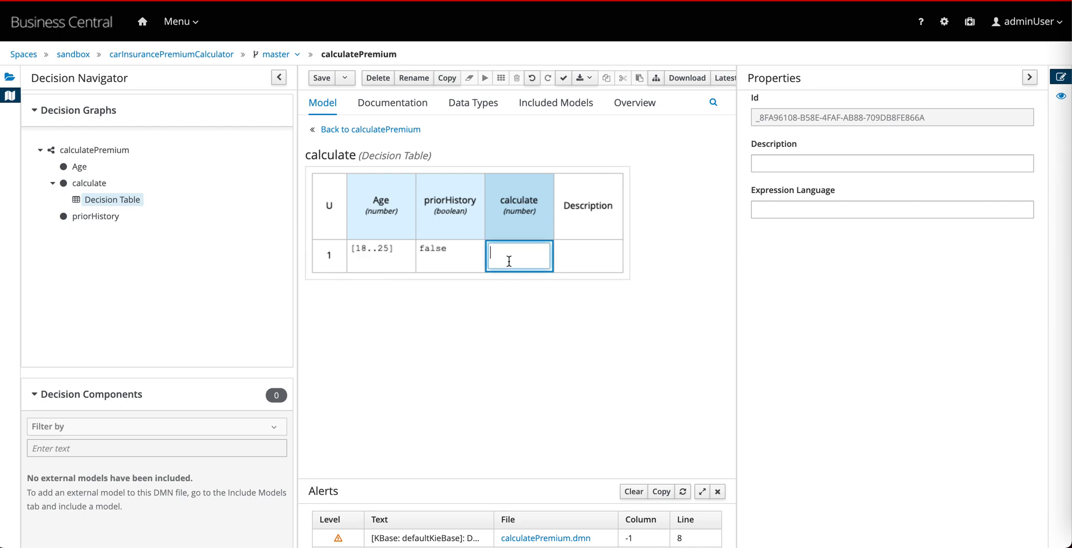
text(1000)
Step: Duplicate the first rule and set the copy's priorHistory to true and calculate to 1500
click(329, 257)
right_click(330, 258)
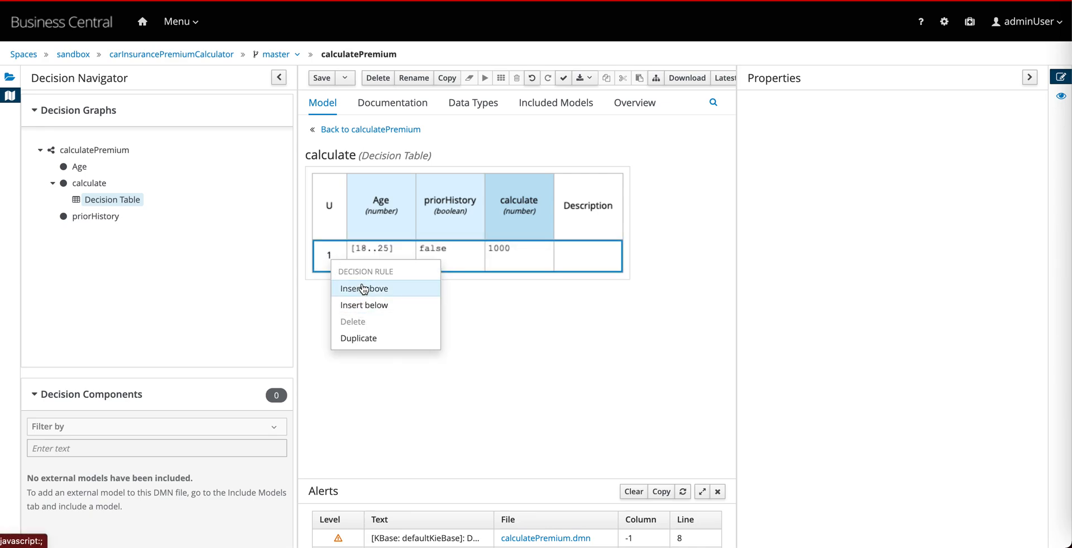
click(365, 339)
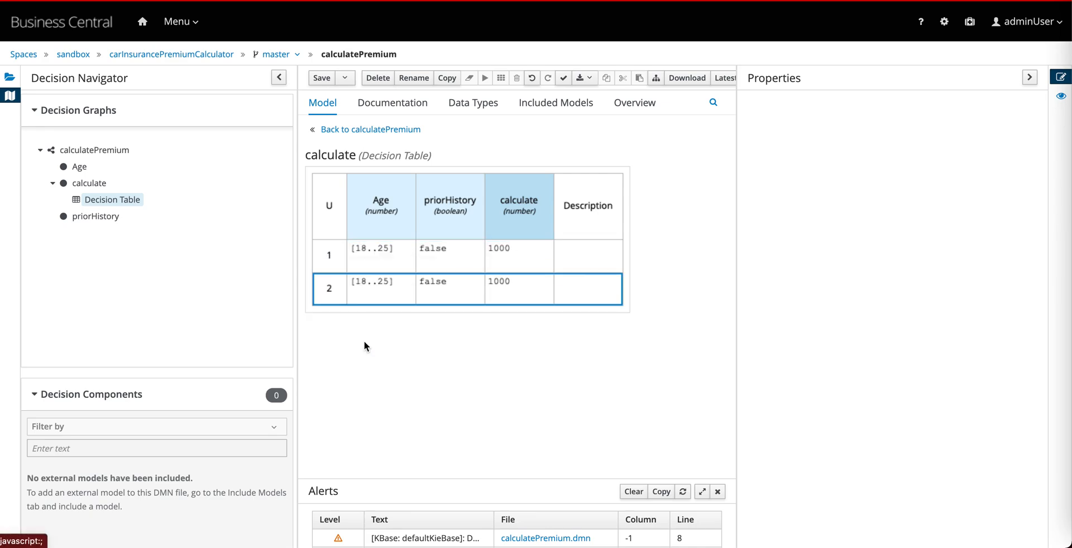
double_click(435, 279)
double_click(433, 283)
text(true)
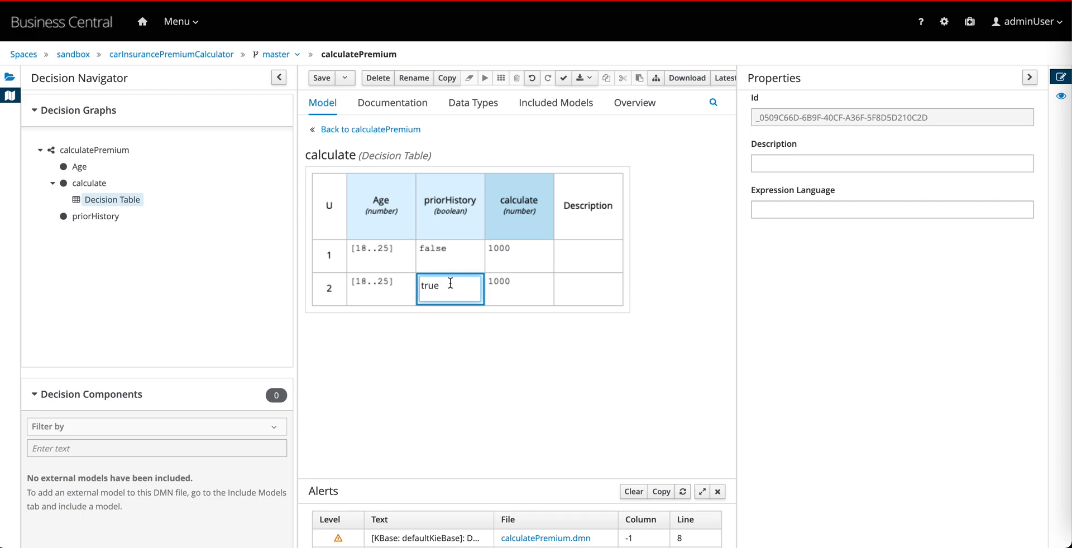
double_click(498, 279)
double_click(504, 281)
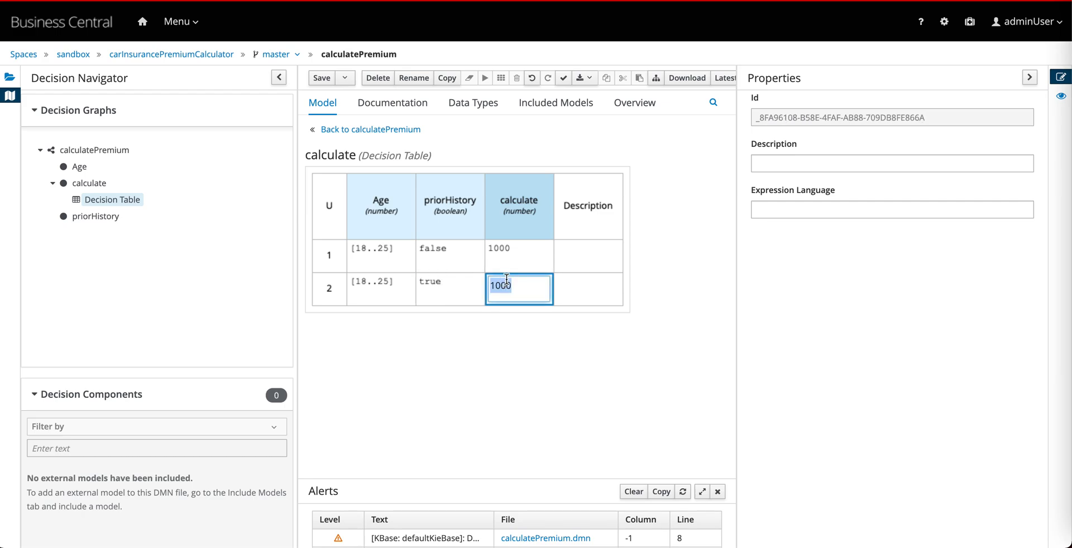
text(1500)
click(575, 283)
Step: Duplicate the second rule and set the Age range of the new third rule to [26..50]
right_click(342, 291)
click(377, 370)
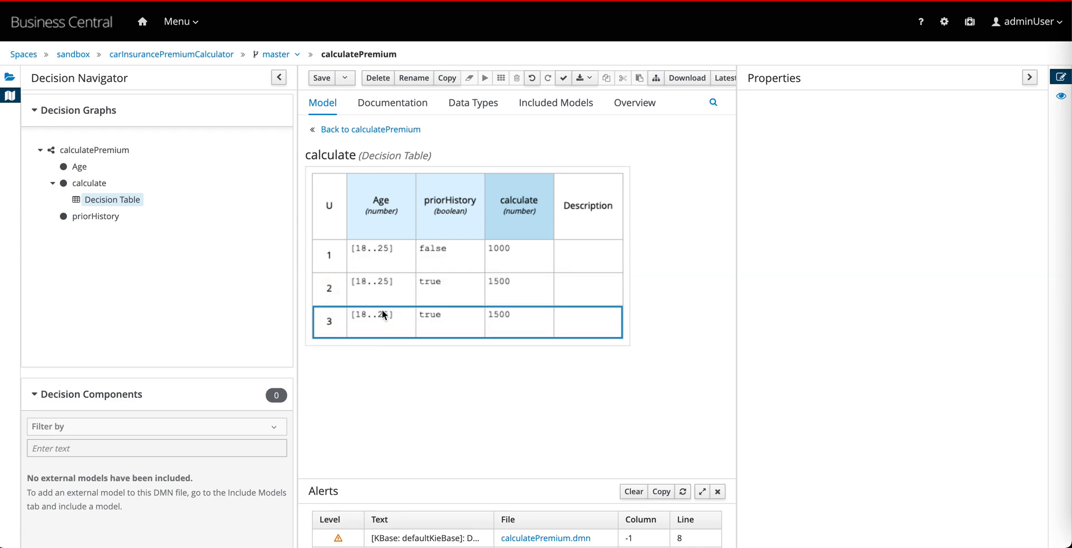
double_click(381, 315)
double_click(358, 319)
key(BackSpace)
text(2)
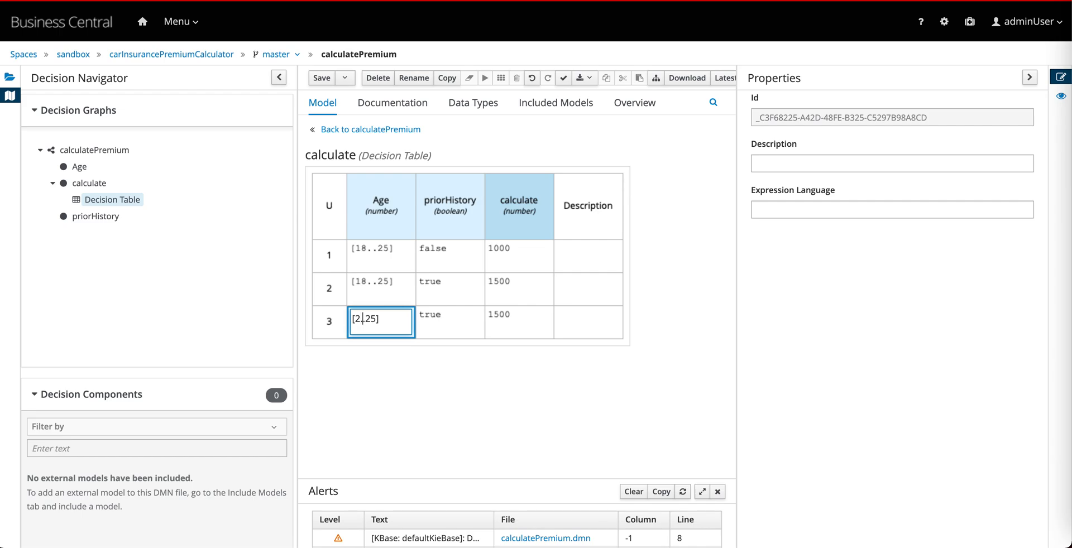
text(6)
key(Delete)
key(Delete)
text(50)
key(Tab)
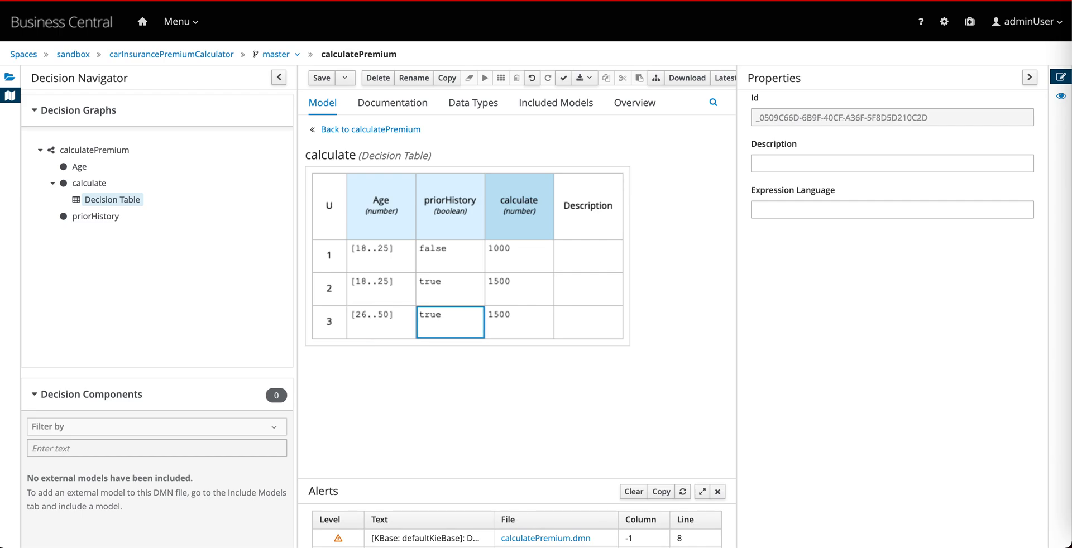
Step: Set the third rule's priorHistory to false and its calculate value to 500
double_click(440, 325)
key(ctrl+a)
text(false)
key(Return)
double_click(501, 314)
key(ctrl+a)
text(500)
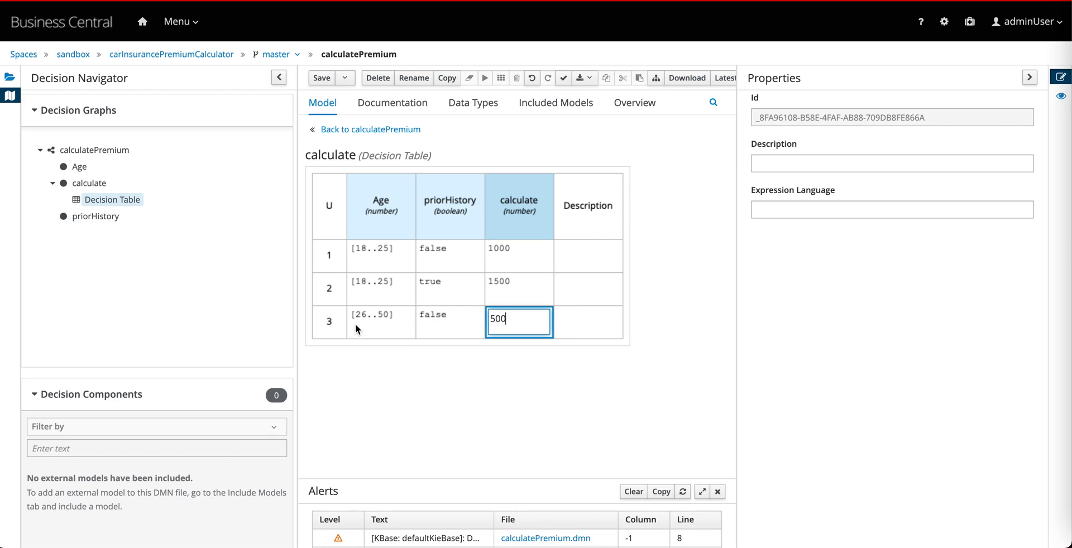
Step: Duplicate the third rule and set the copy's priorHistory to true and calculate to 750
right_click(335, 323)
click(370, 401)
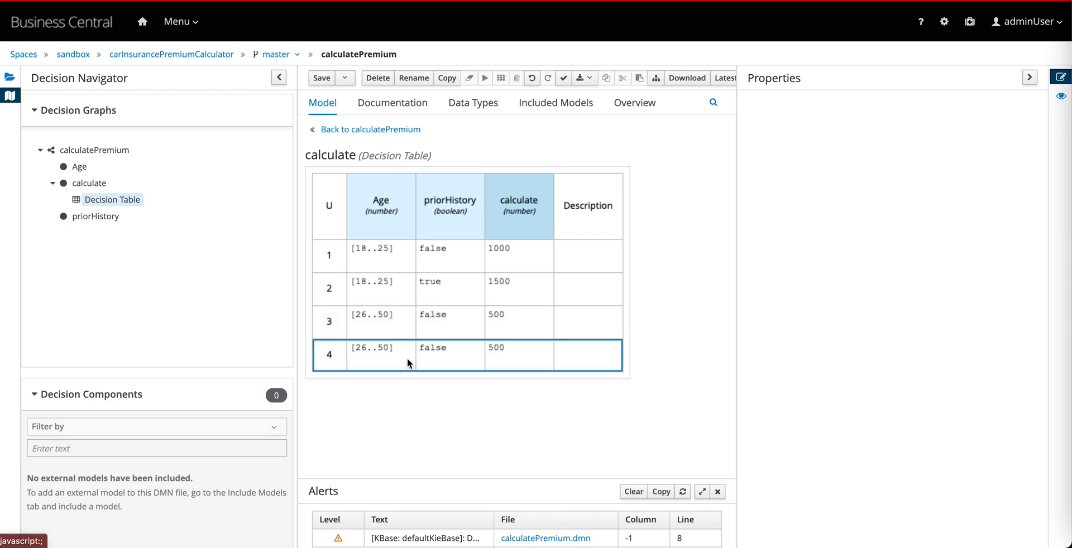
click(456, 340)
double_click(444, 346)
key(ctrl+a)
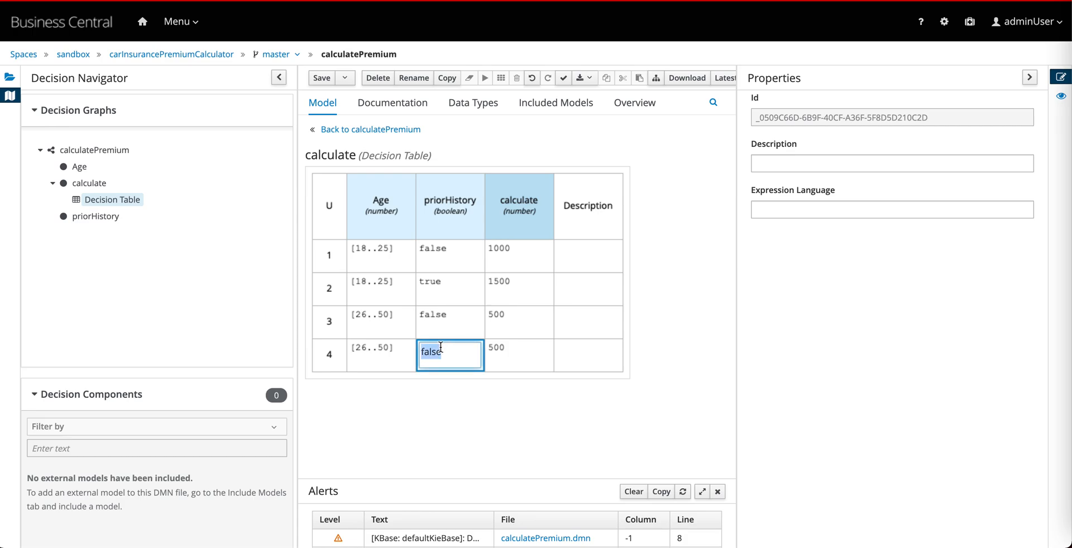
text(true)
double_click(504, 349)
key(ctrl+a)
text(750)
Step: Duplicate the fourth rule and set the Age condition of the new fifth rule to >50
click(353, 355)
right_click(352, 356)
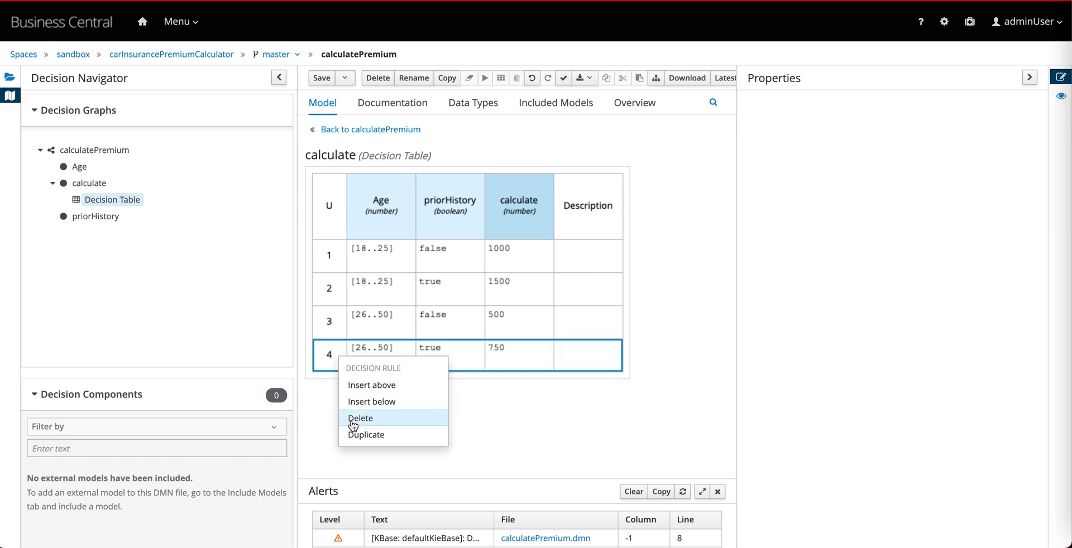
click(377, 389)
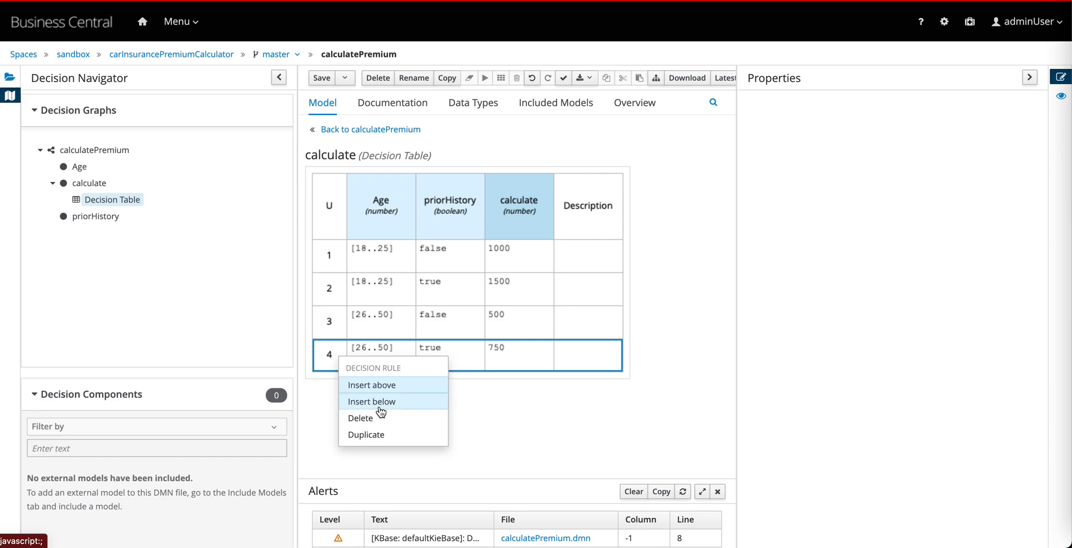
click(366, 435)
double_click(384, 384)
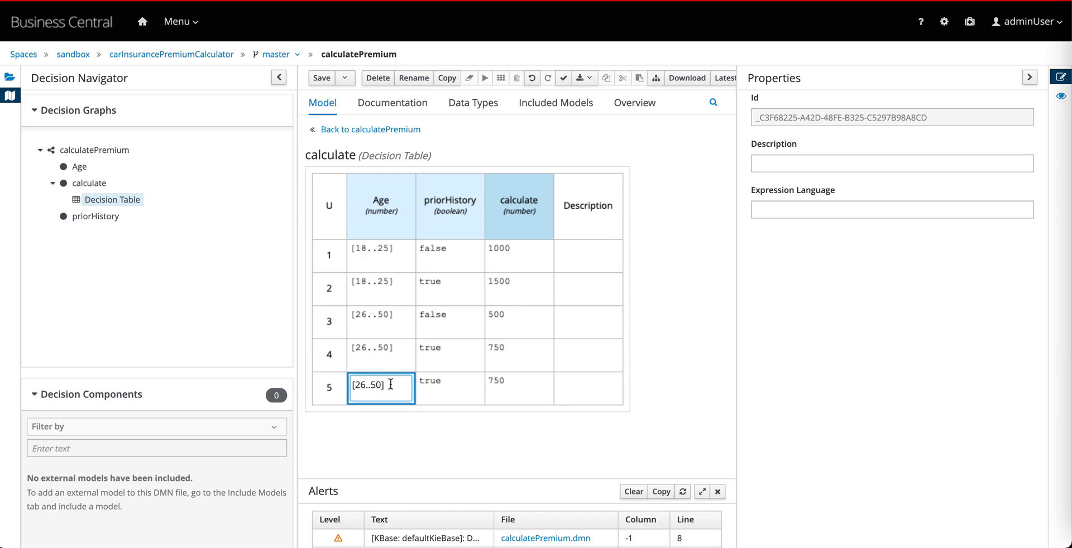
drag(385, 384, 327, 386)
text(>50)
Step: Set the fifth rule's priorHistory to false and its calculate value to 200
double_click(424, 384)
double_click(424, 384)
text(false)
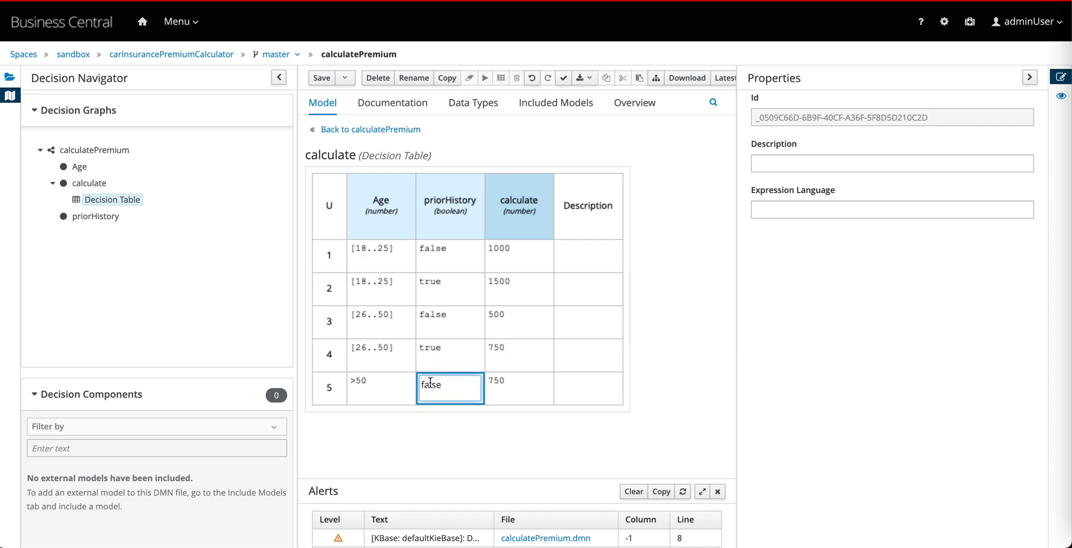
double_click(502, 381)
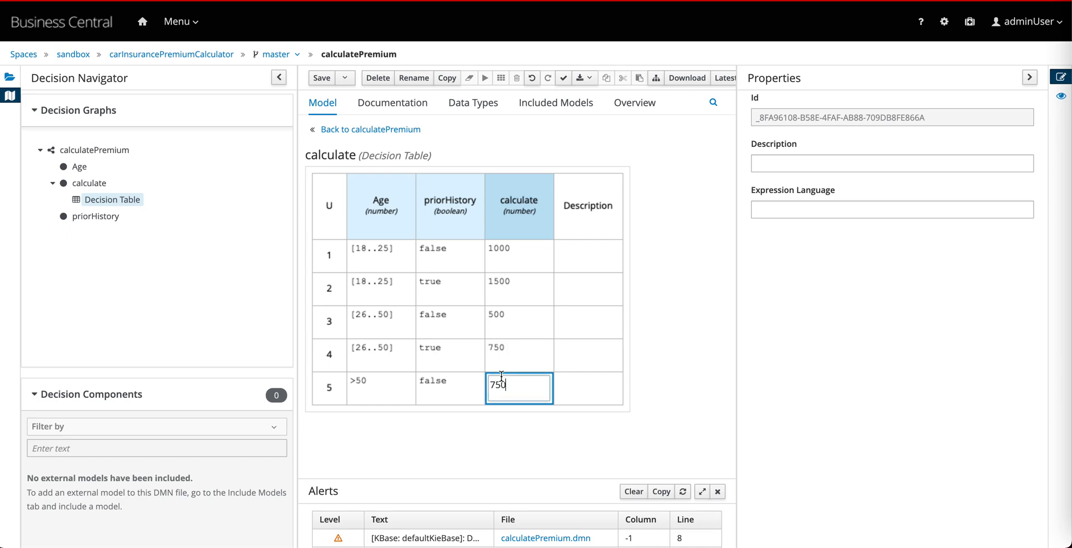
double_click(506, 382)
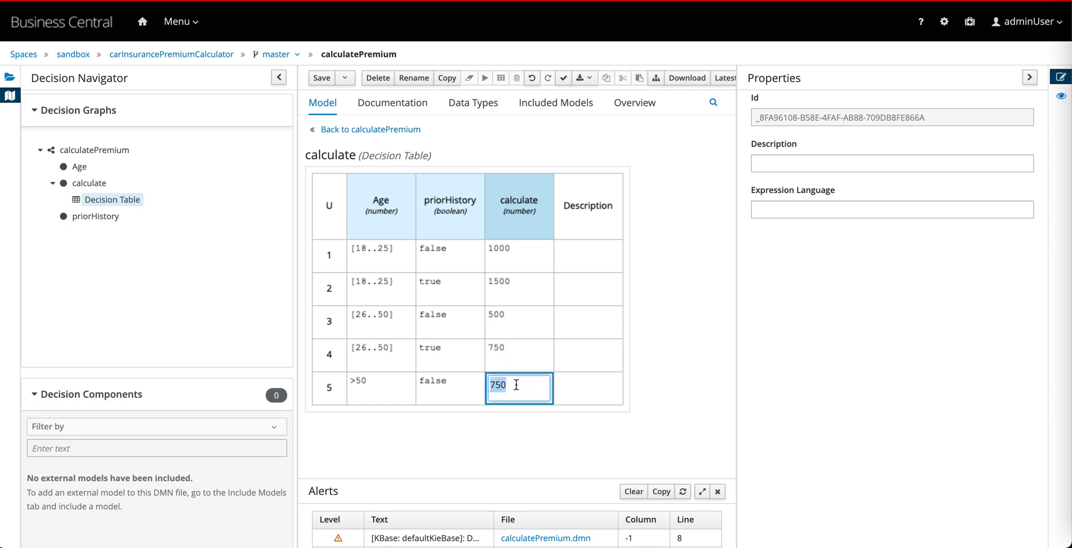
text(200)
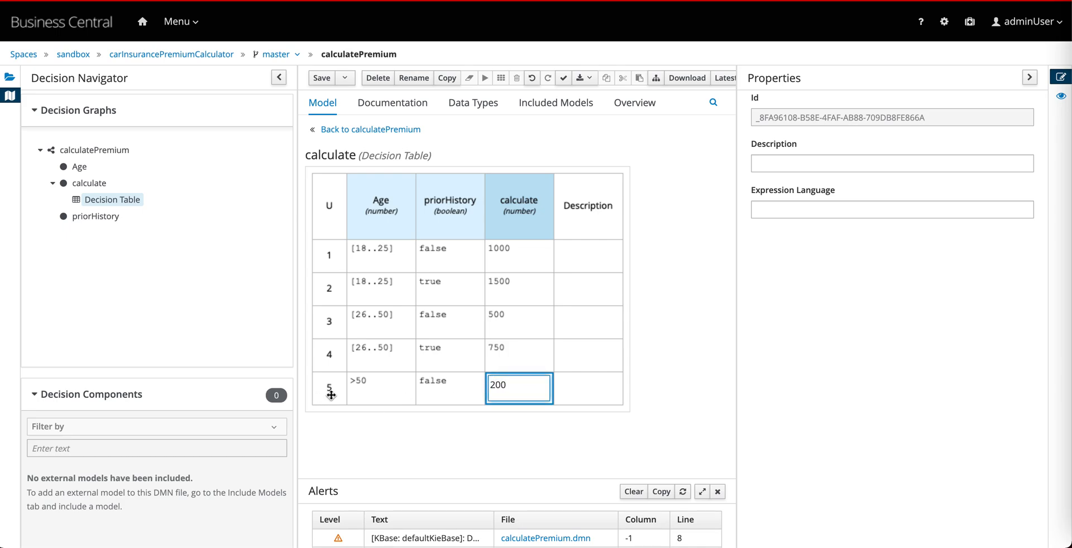
Step: Duplicate the fifth rule and set the copy's priorHistory to true and calculate to 400
click(333, 396)
right_click(333, 397)
click(335, 473)
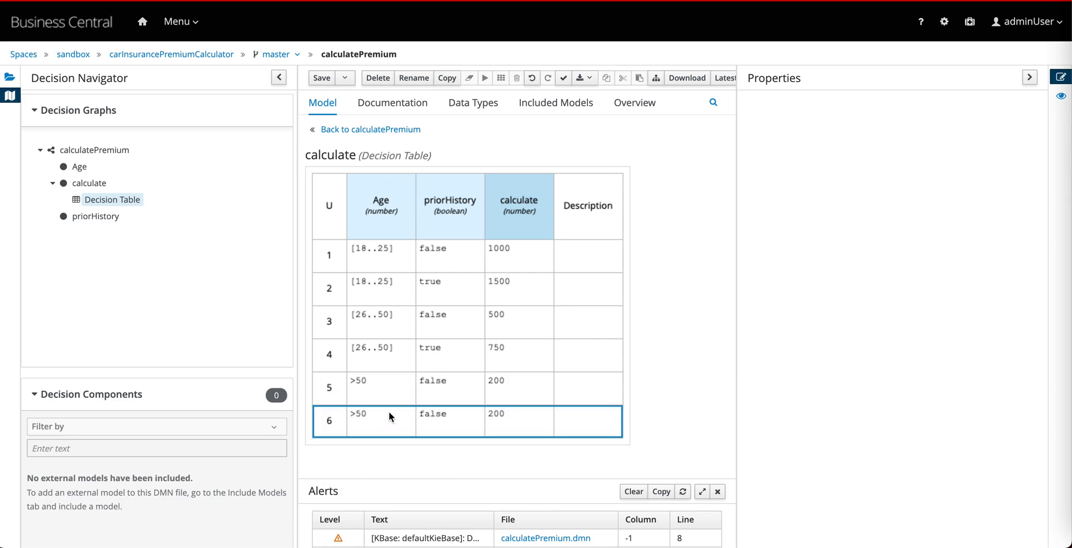
double_click(387, 410)
double_click(444, 416)
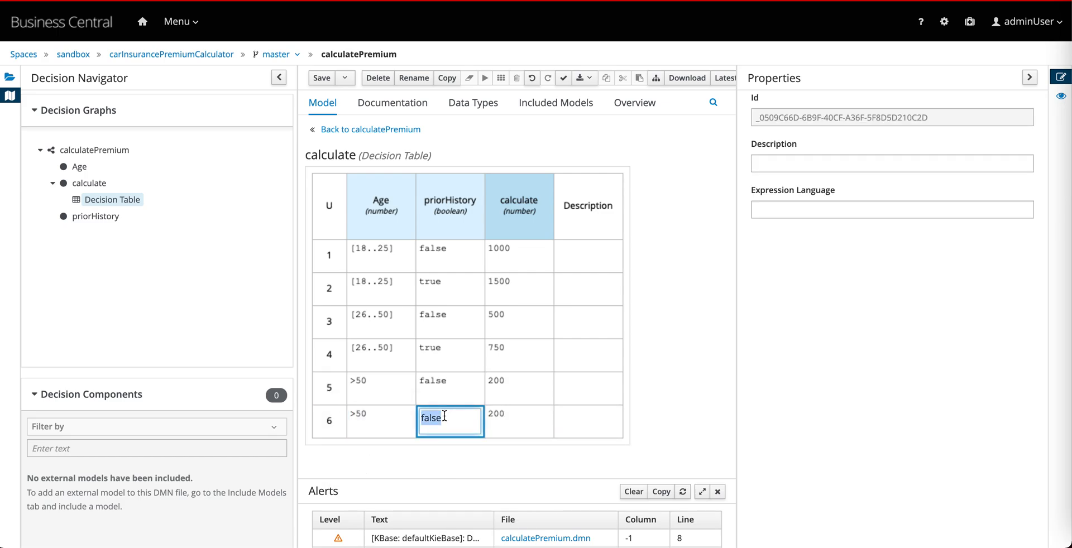
text(true)
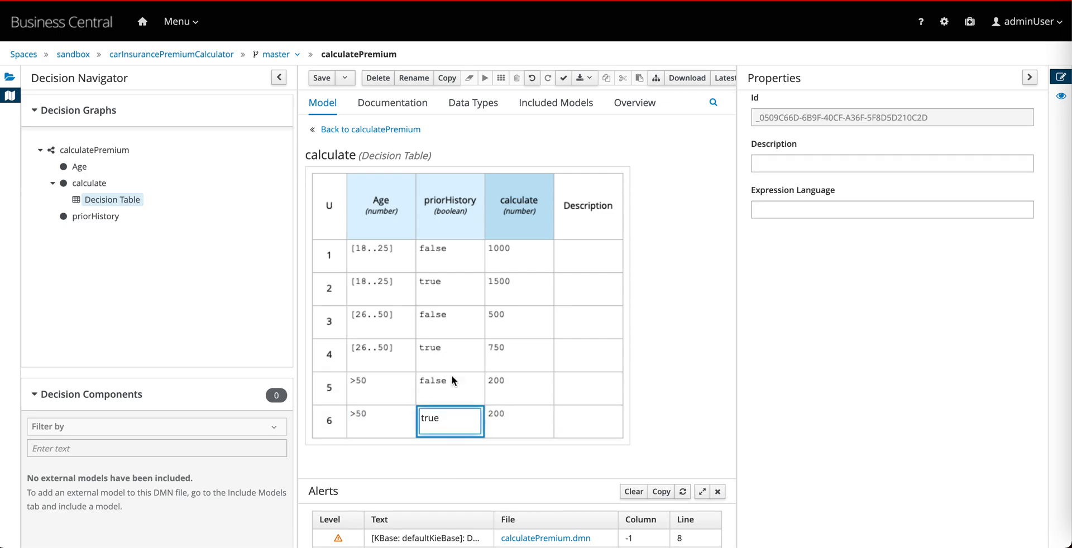
double_click(494, 415)
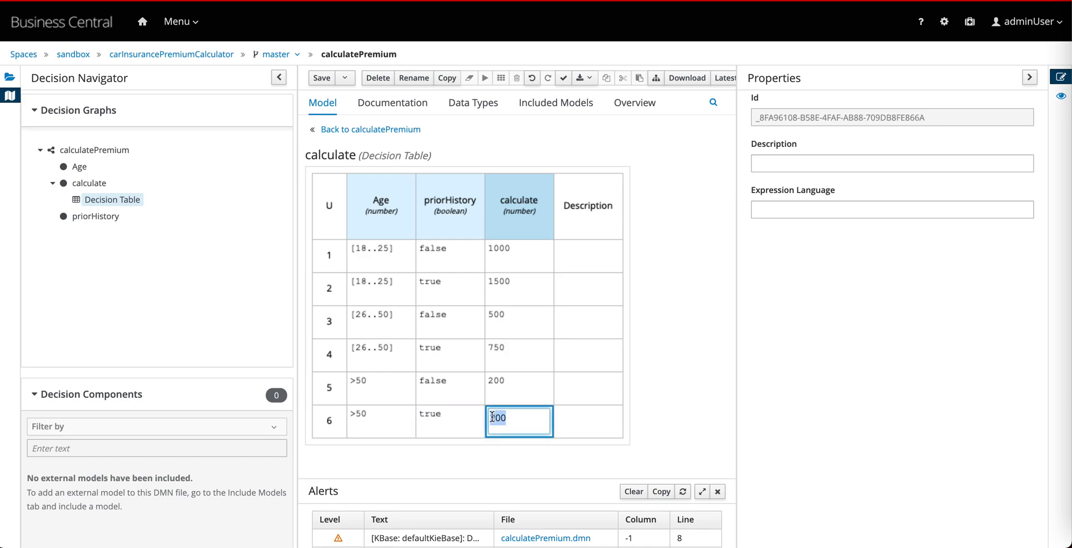
text(400)
key(Return)
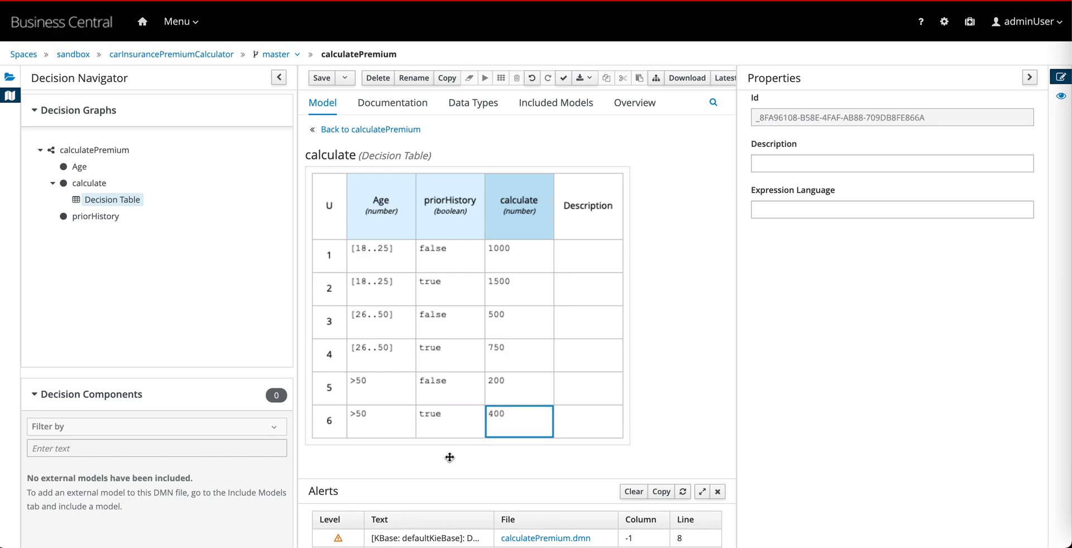
Step: Save the completed decision table and return to the calculatePremium diagram
click(322, 78)
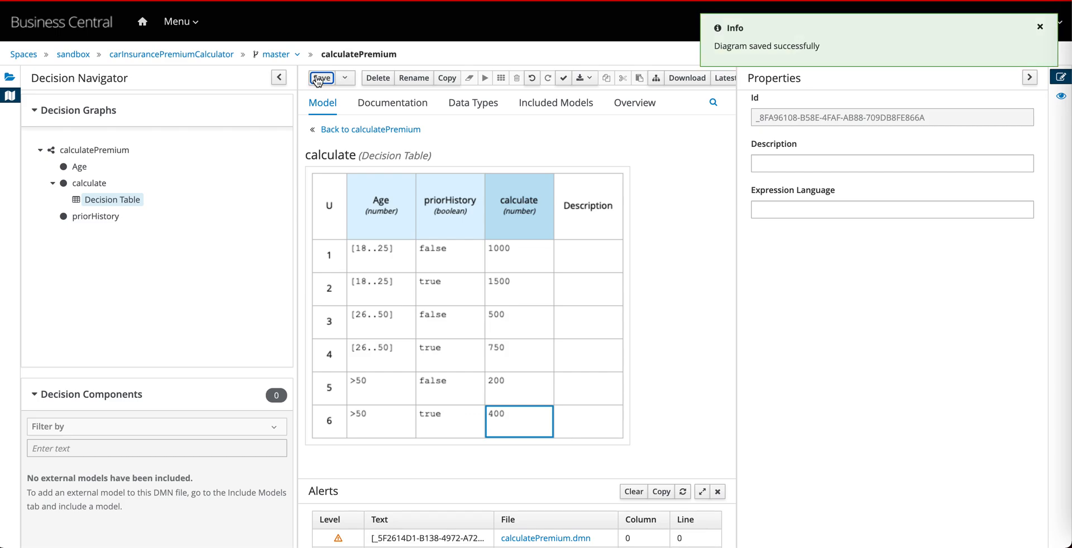
click(366, 129)
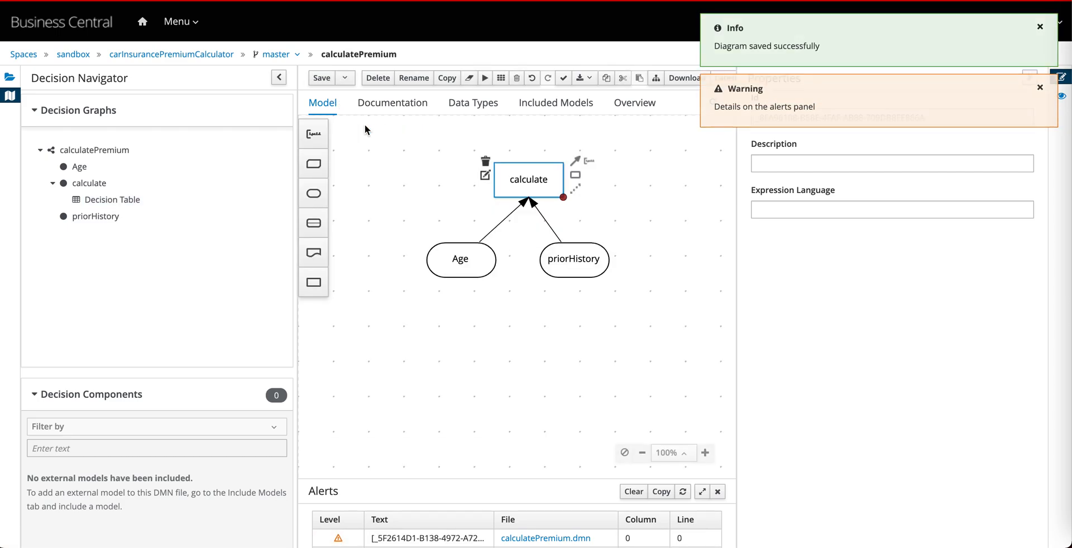
click(370, 225)
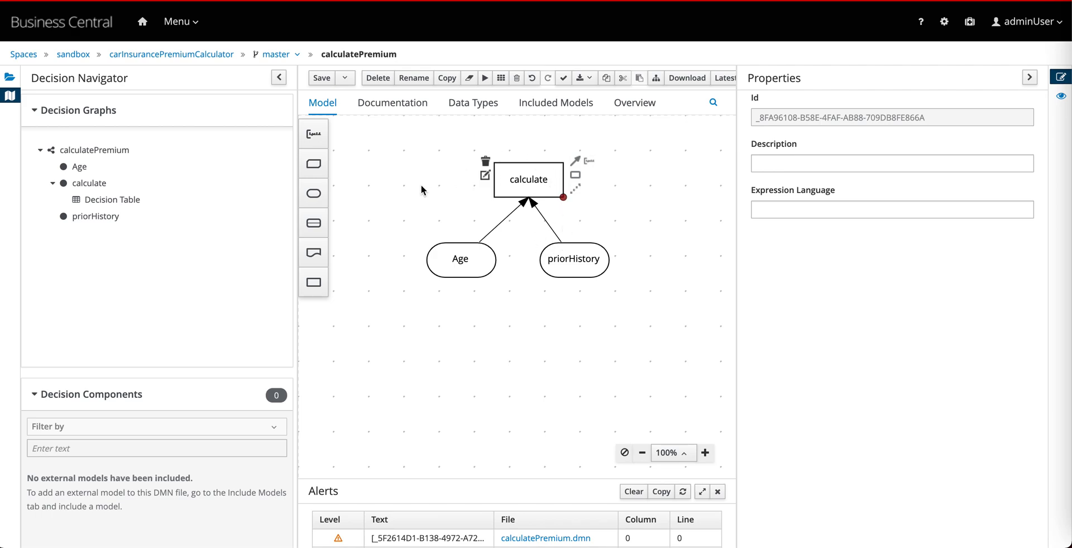
Step: Return to the carInsurancePremiumCalculator project's assets and run Build & Install on it
click(170, 54)
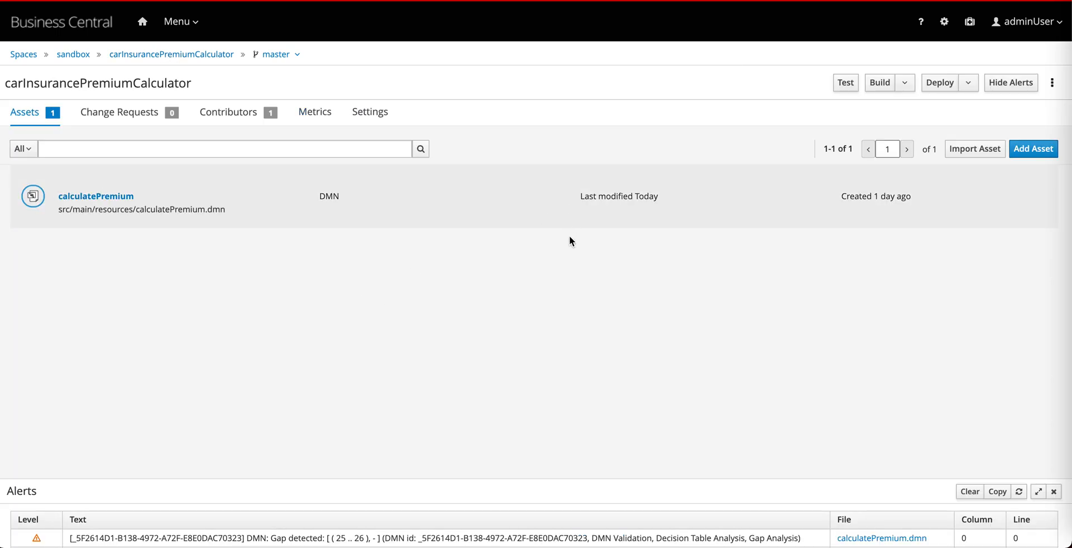
click(904, 84)
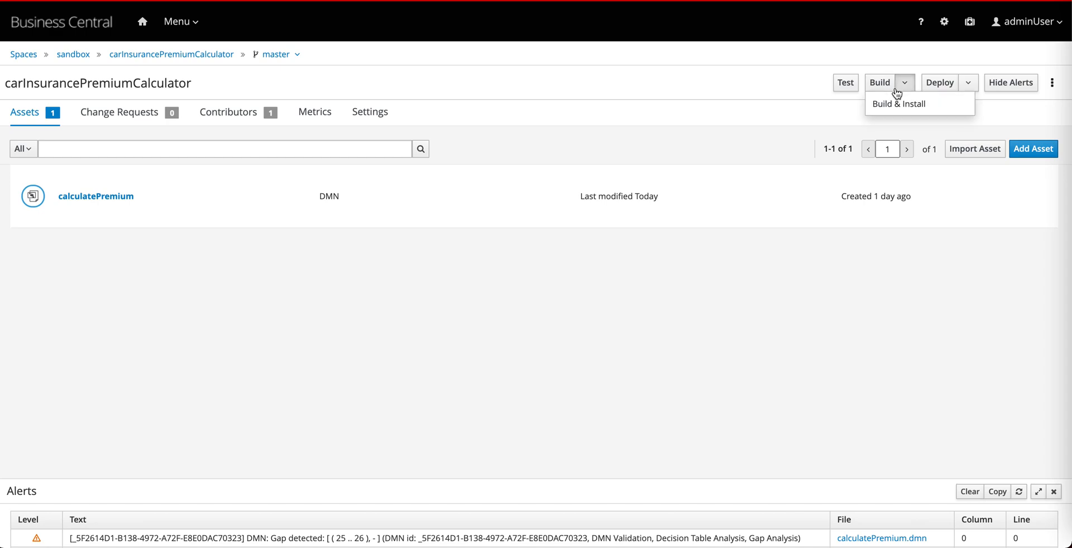
click(891, 102)
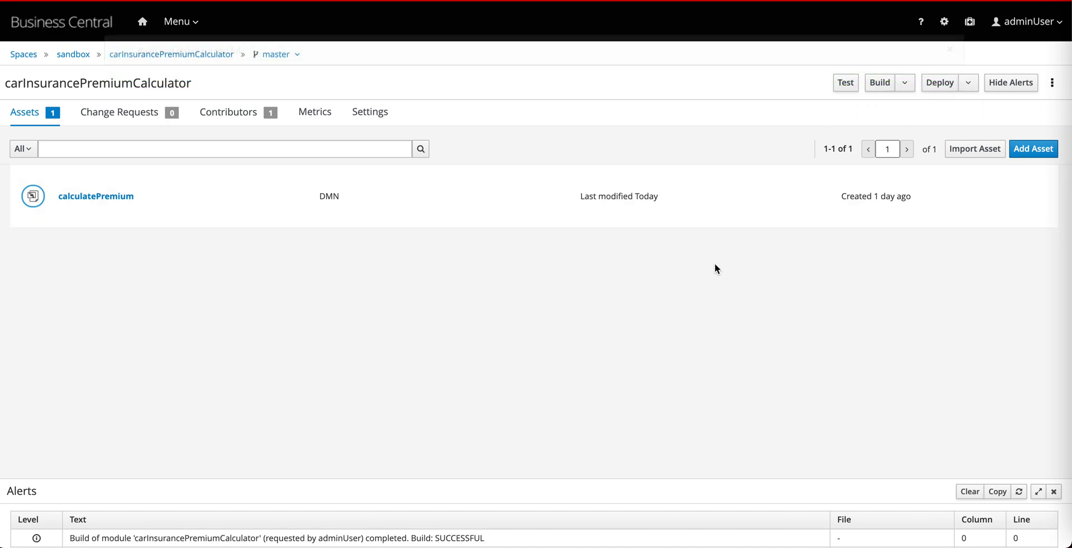
Step: Deploy the carInsurancePremiumCalculator project to the server and view its deployment details
click(949, 85)
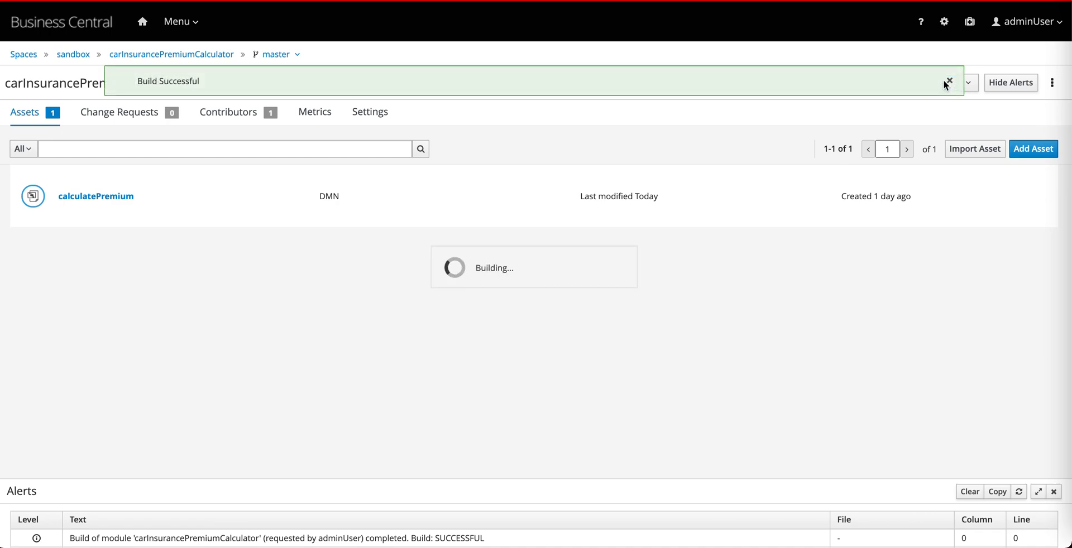
click(948, 81)
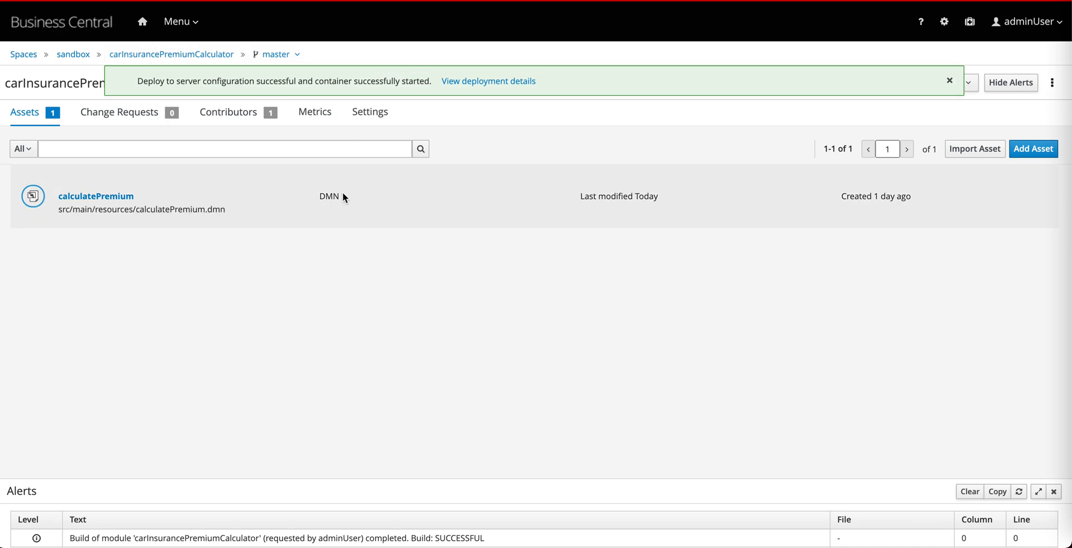
click(484, 82)
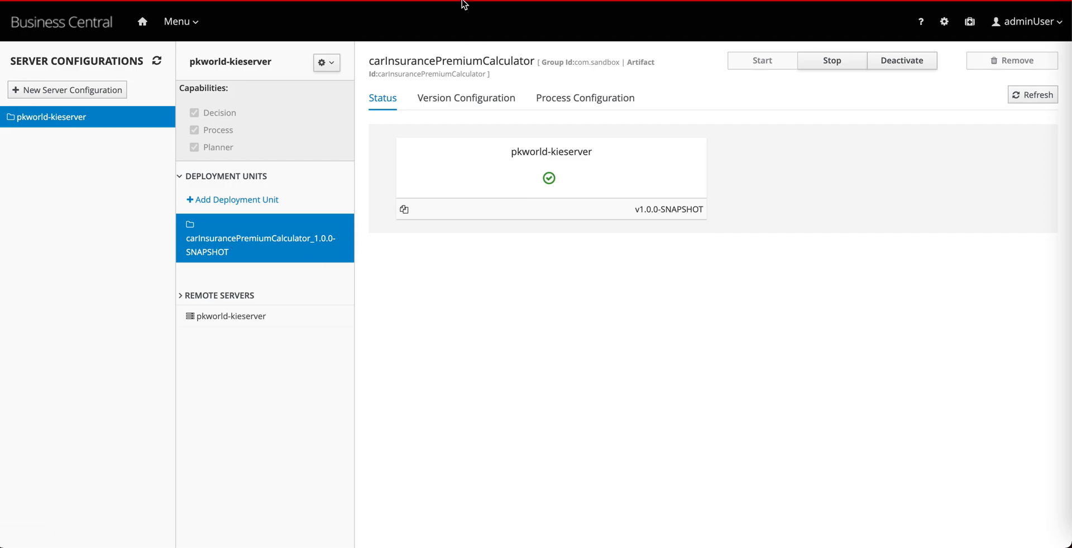
Step: Switch to the KIE Server Swagger page and collapse the "KIE Server and KIE containers" section
click(441, 1)
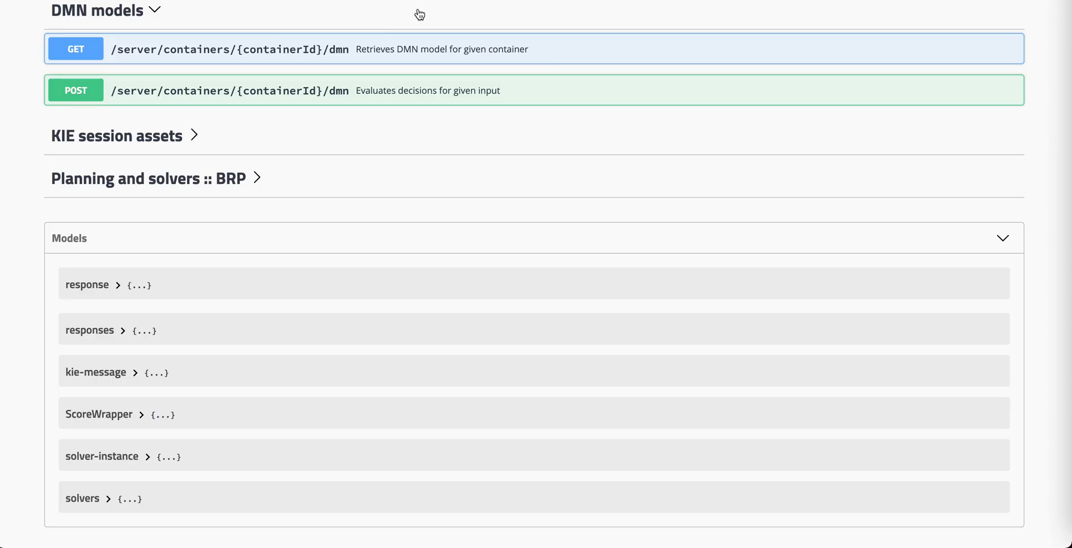
scroll(304, 163, up, 15)
scroll(303, 158, down, 1)
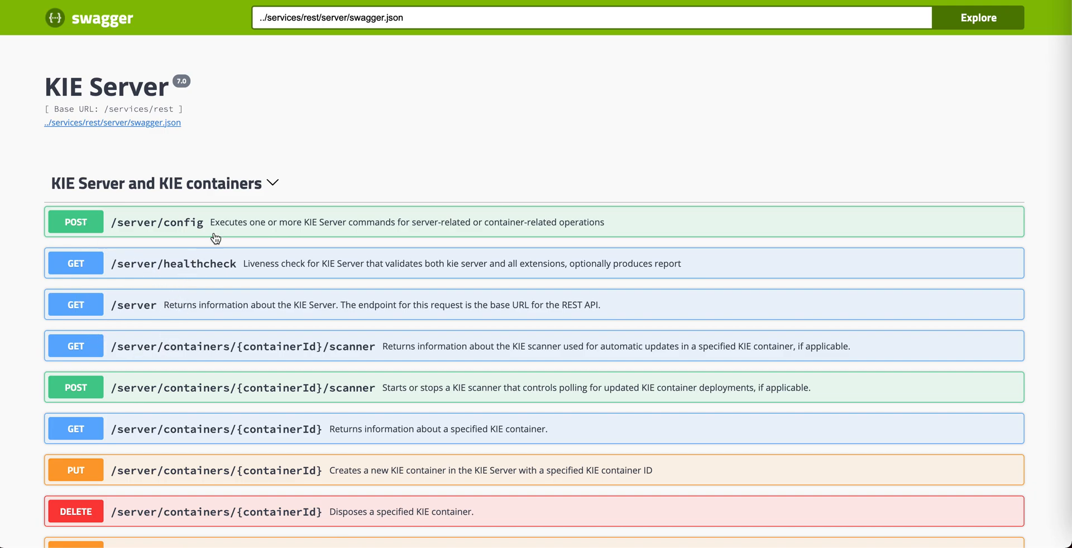
click(272, 183)
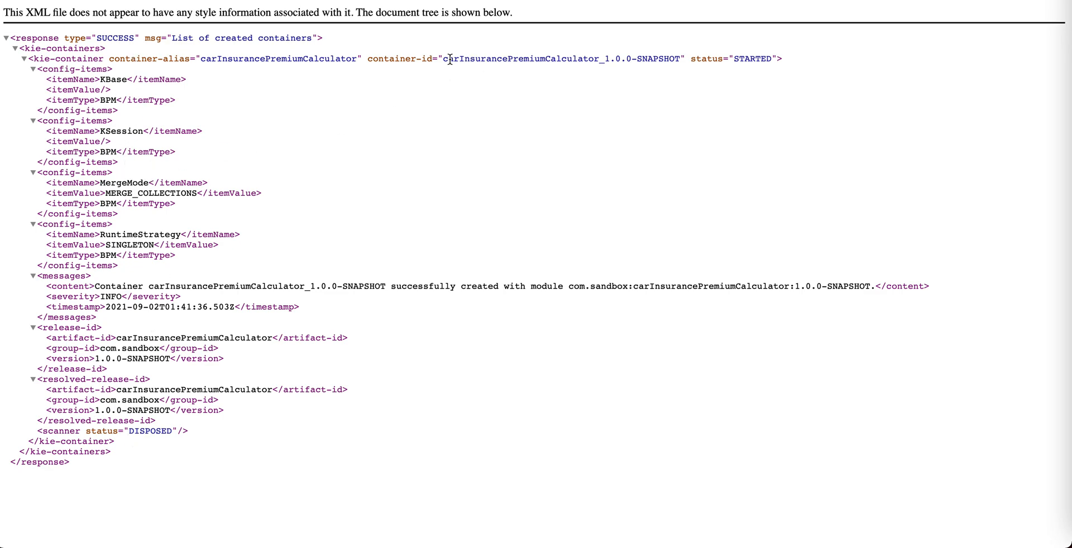
Step: Copy the container ID carInsurancePremiumCalculator_1.0.0-SNAPSHOT from the containers response and append it to the address to load that container's details
drag(444, 59, 678, 58)
key(super+c)
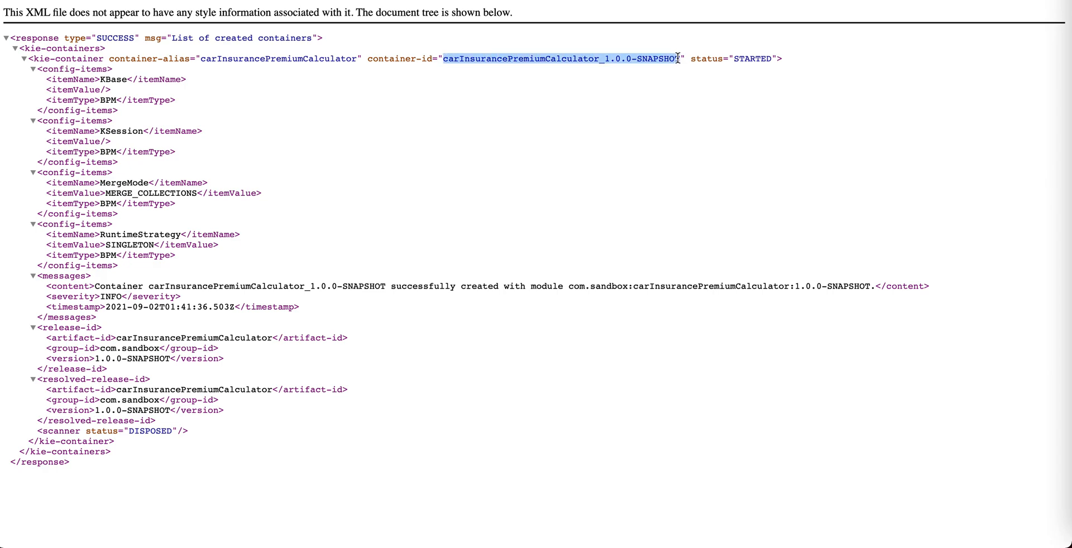
key(super+Tab)
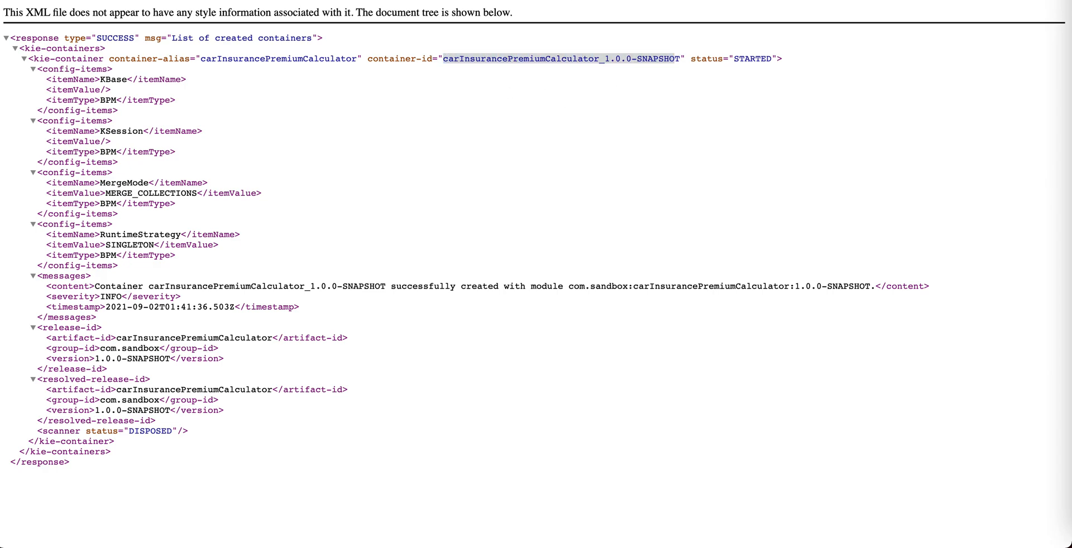
text(/)
key(super+v)
key(Return)
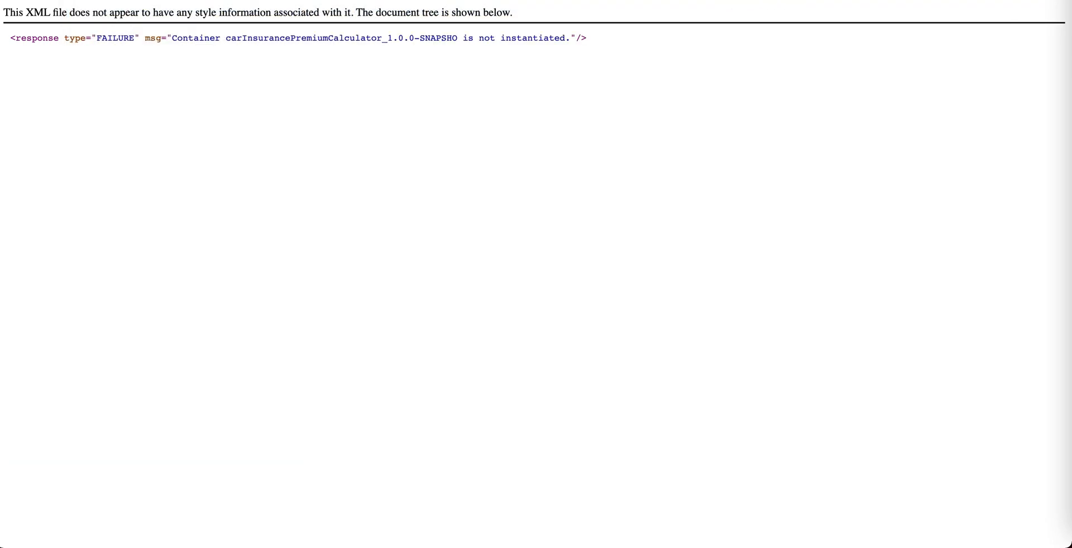
text(T)
key(Return)
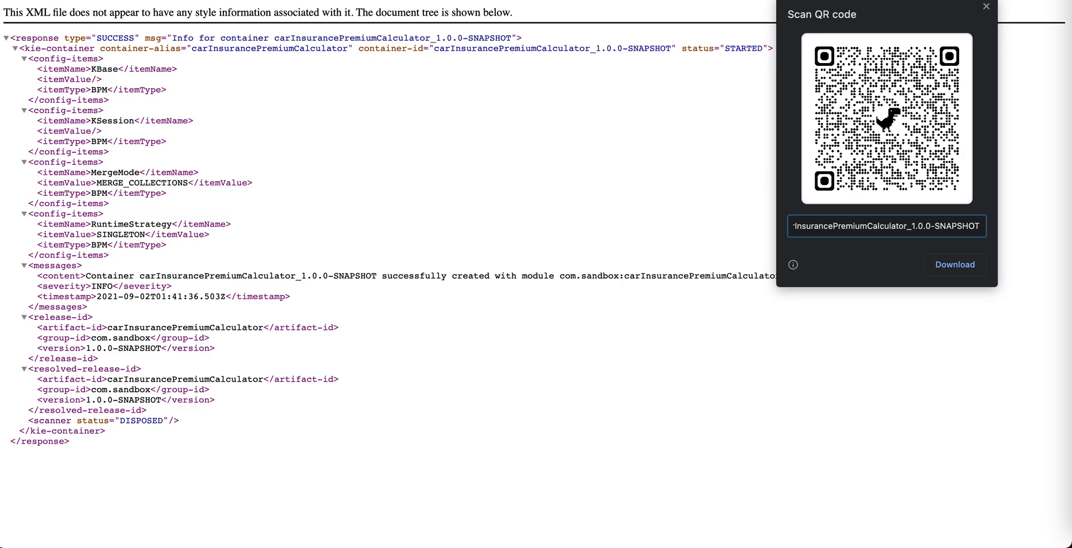
key(Escape)
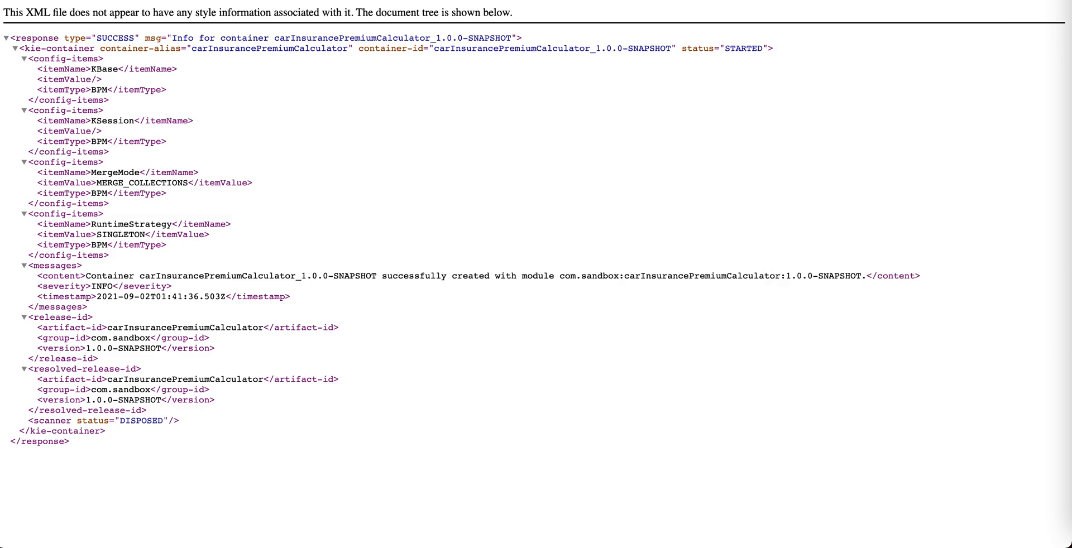
Step: Try to load the container's DMN endpoint by appending /DMN to the address
key(super+l)
key(Right)
text(/DMN)
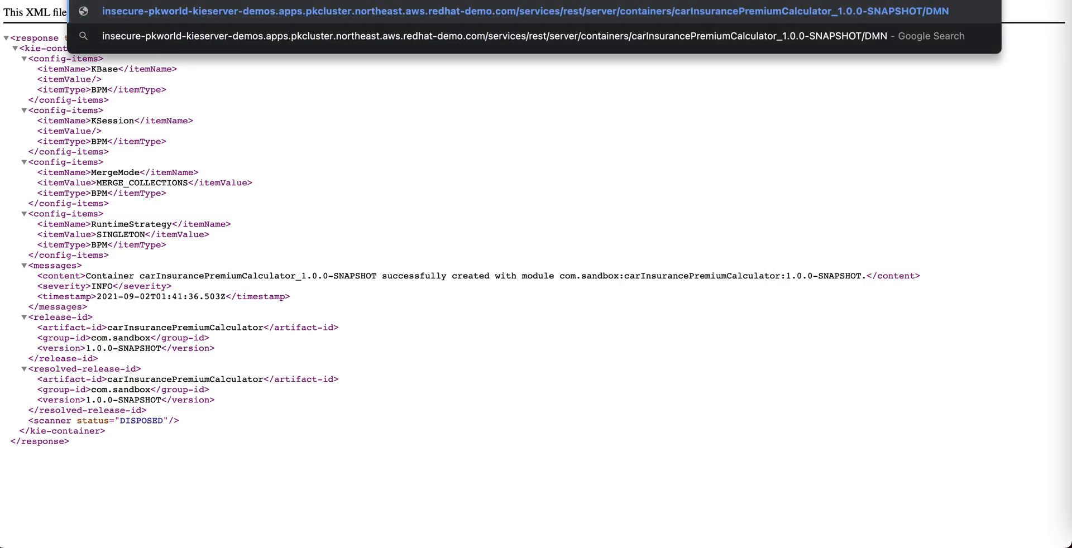
key(Return)
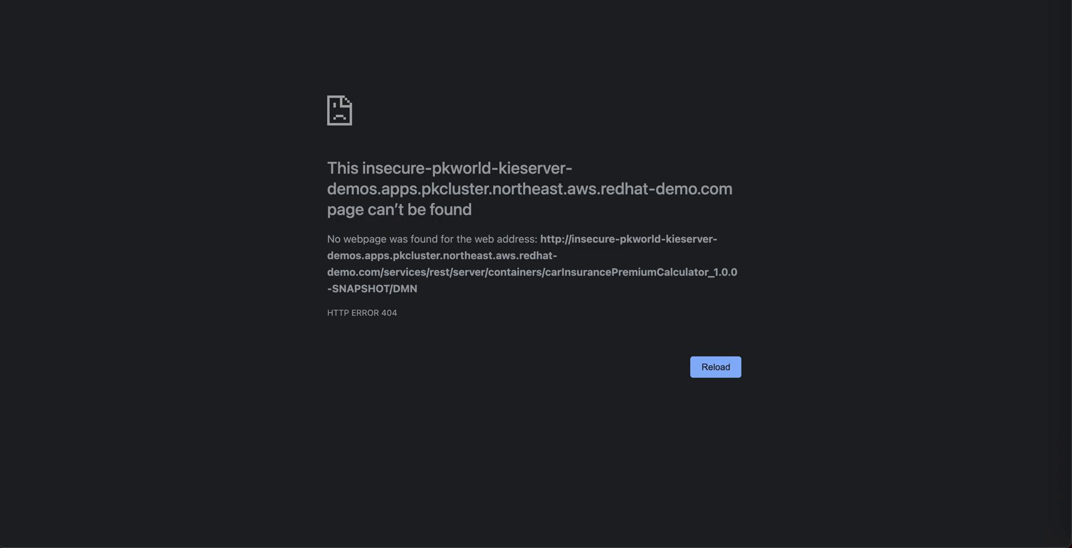
Step: Change the end of the container address to lowercase dmn and load the container's DMN models
key(super+l)
key(Right)
key(BackSpace)
key(BackSpace)
key(BackSpace)
text(dmn)
key(Return)
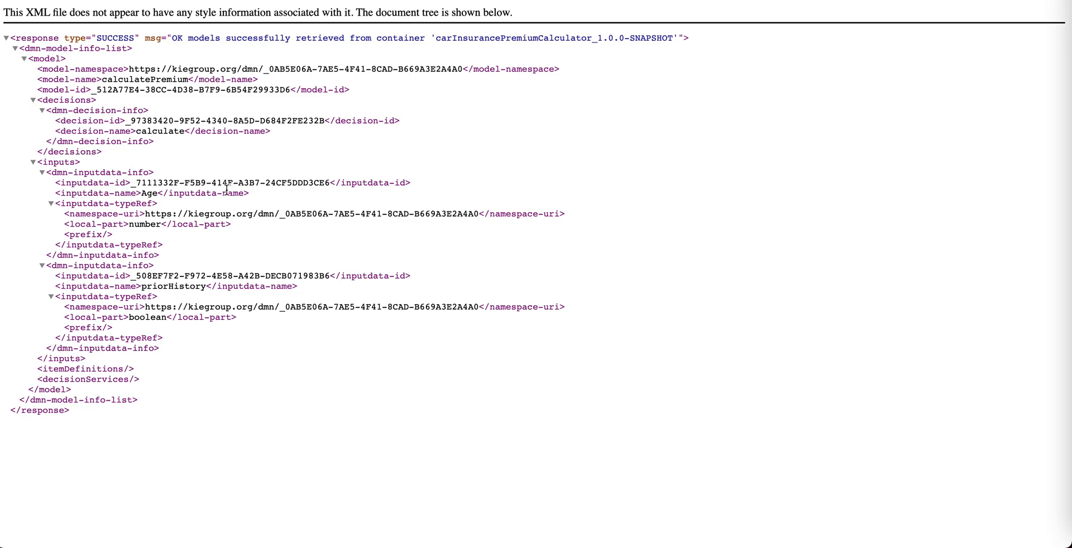
Step: Examine the decision name and the names and types of the input data in the DMN response
drag(129, 194, 189, 226)
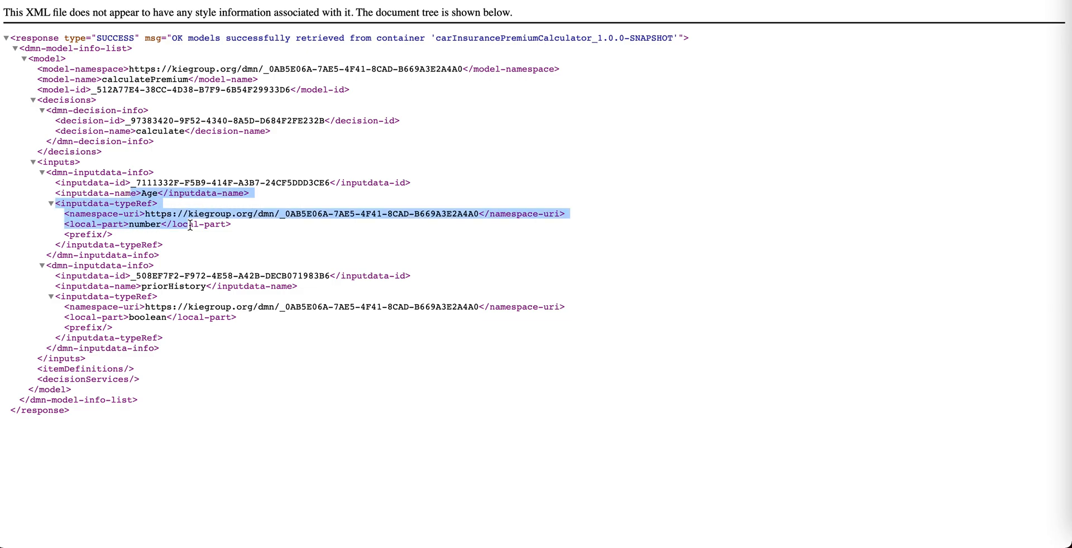
click(182, 145)
double_click(170, 131)
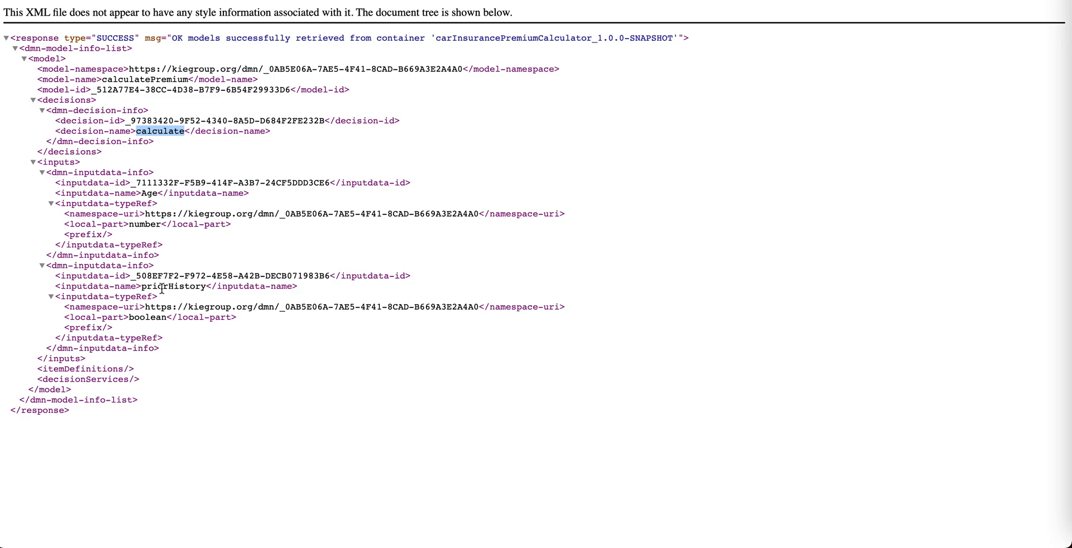
click(159, 319)
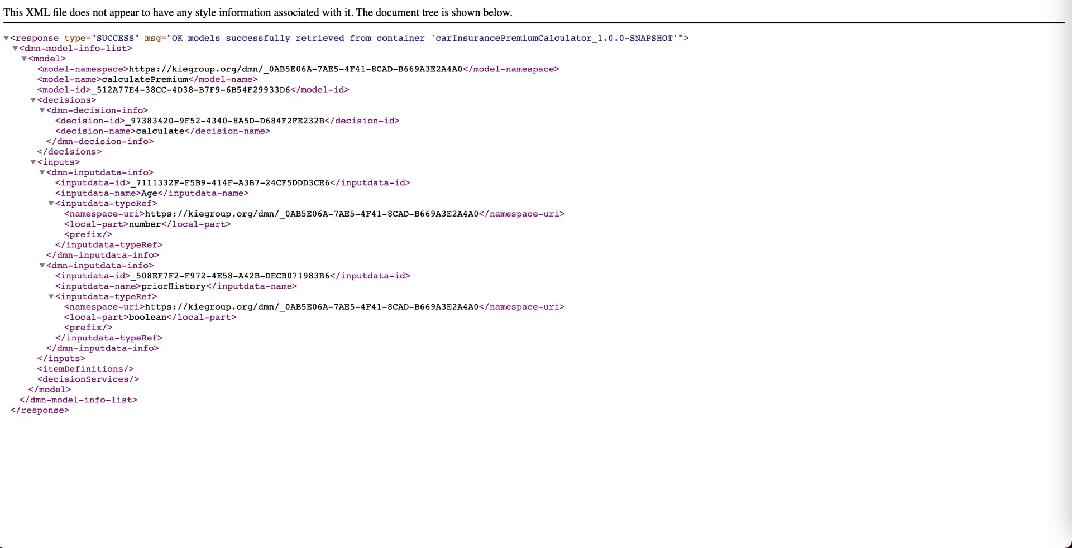
Step: Return to Swagger, expand the POST /server/containers/{containerId}/dmn operation and enable trying it out
key(ctrl+Tab)
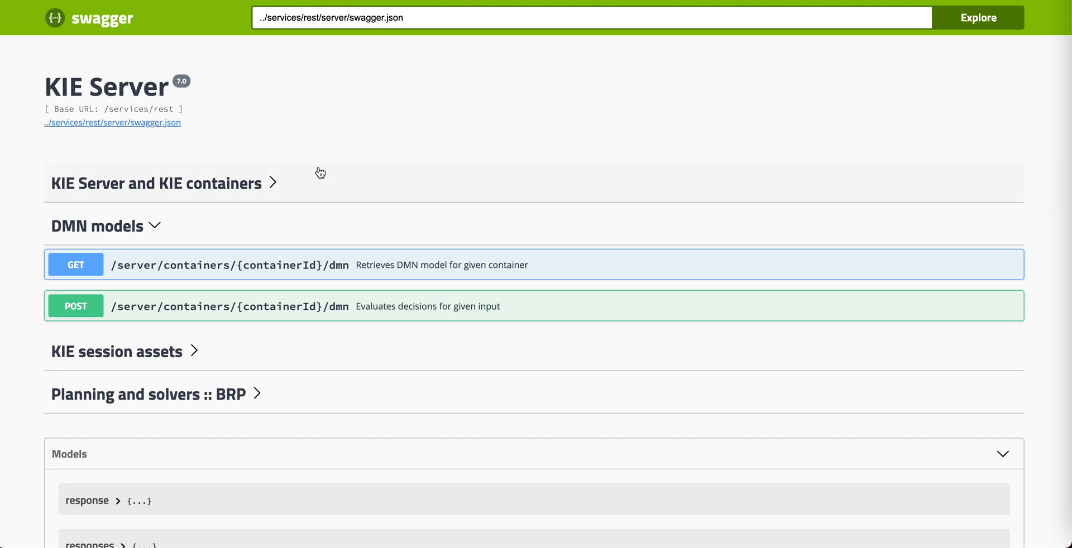
click(394, 311)
scroll(394, 309, down, 5)
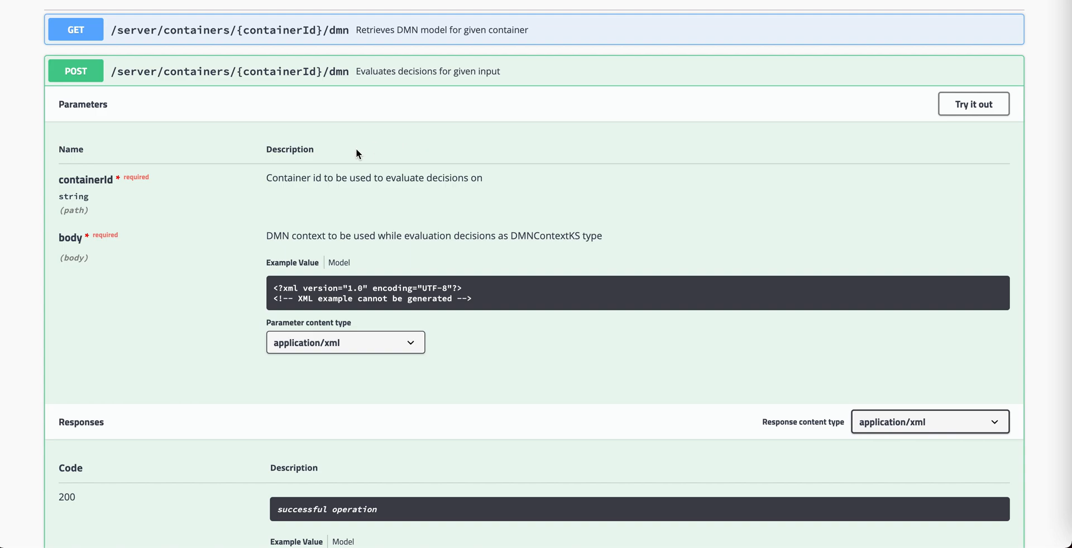
scroll(371, 152, down, 1)
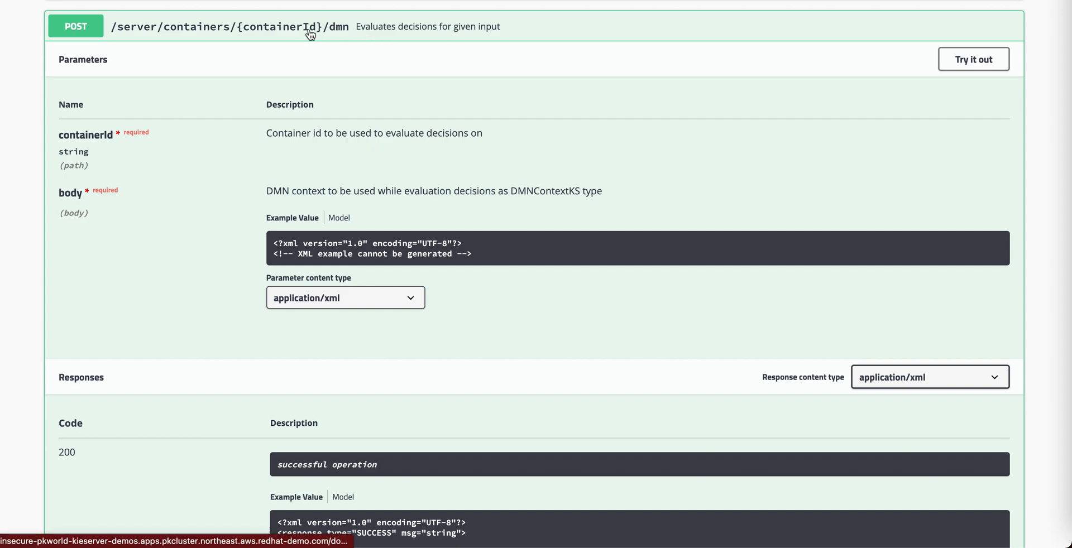
click(959, 56)
click(412, 157)
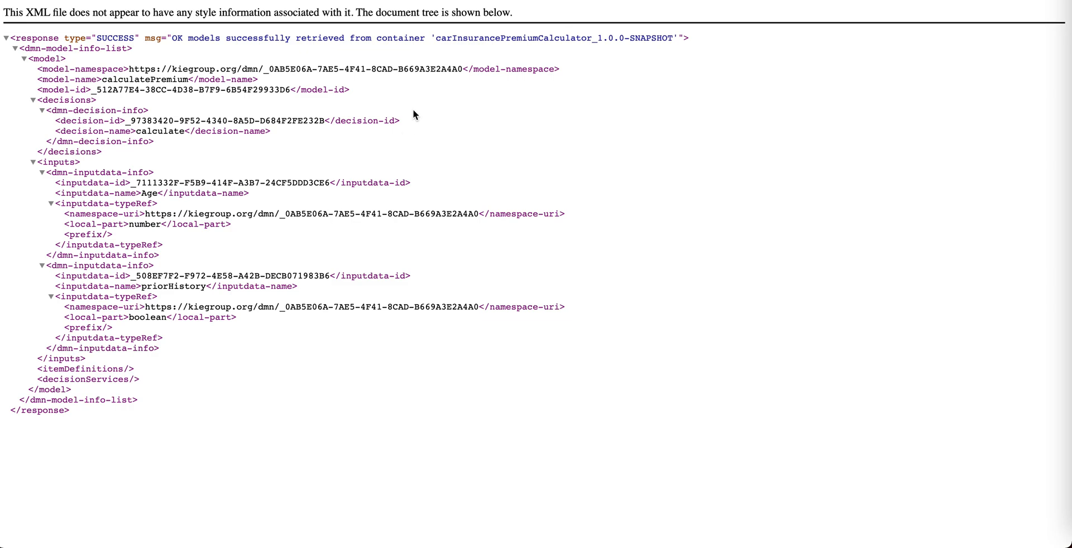
Step: Set the containerId parameter to carInsurancePremiumCalculator_1.0.0-SNAPSHOT, copied from the DMN response, and clear the example XML from the body
drag(435, 37, 673, 38)
key(super+c)
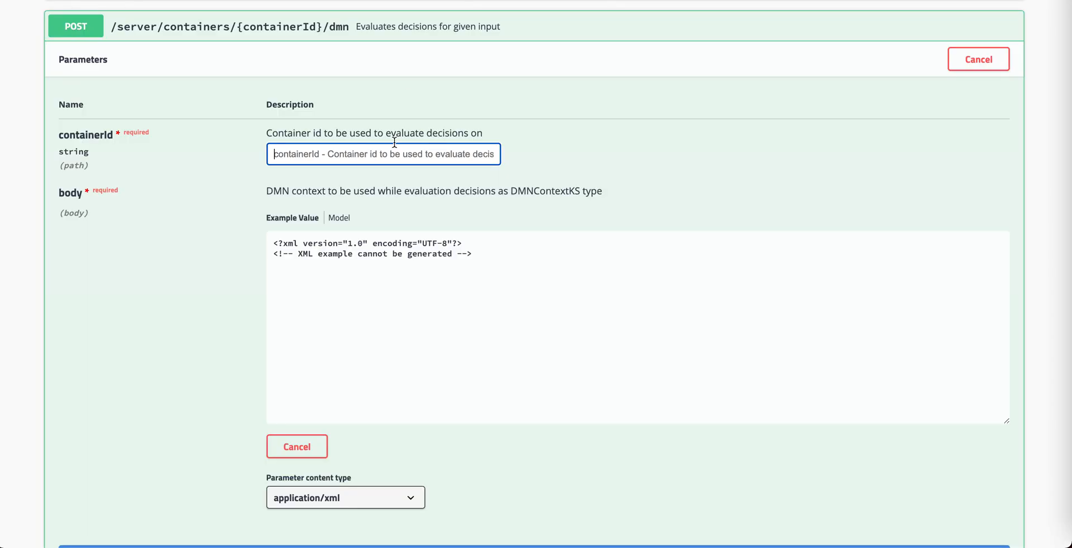
click(390, 151)
key(super+v)
click(535, 288)
drag(507, 263, 266, 242)
key(BackSpace)
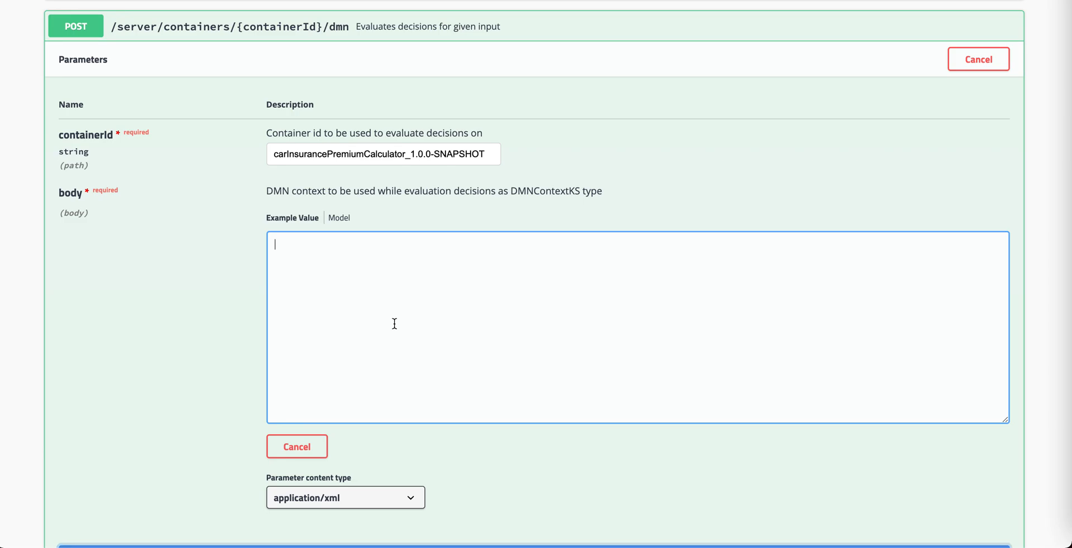
Step: Fill the request body with a sample JSON payload for model insuranceEvaluator, with null decision fields, hasHealthCondition false and Age 23
scroll(163, 307, down, 2)
scroll(163, 307, up, 3)
scroll(163, 306, down, 12)
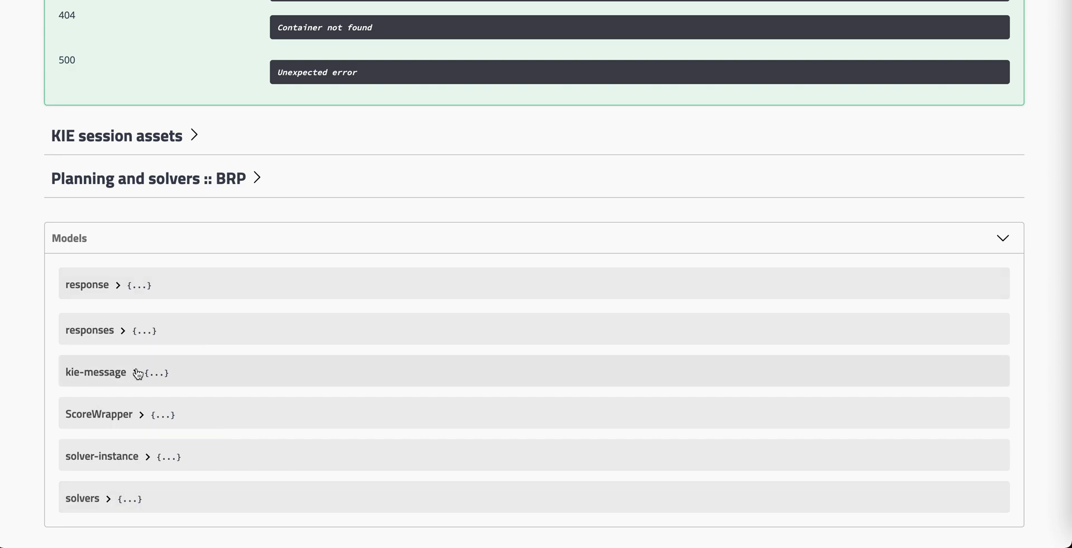
scroll(137, 372, up, 15)
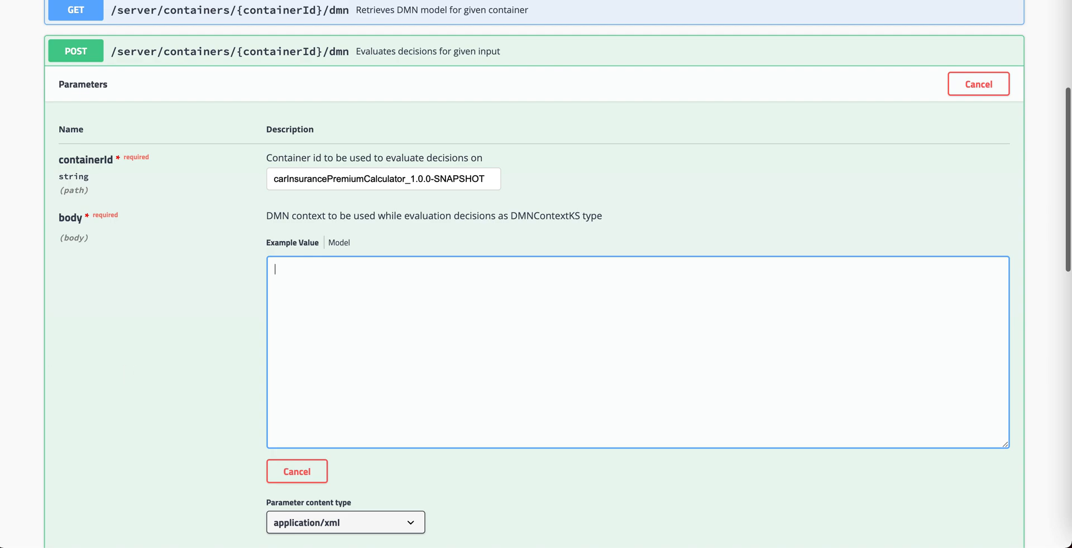
key(super+Tab)
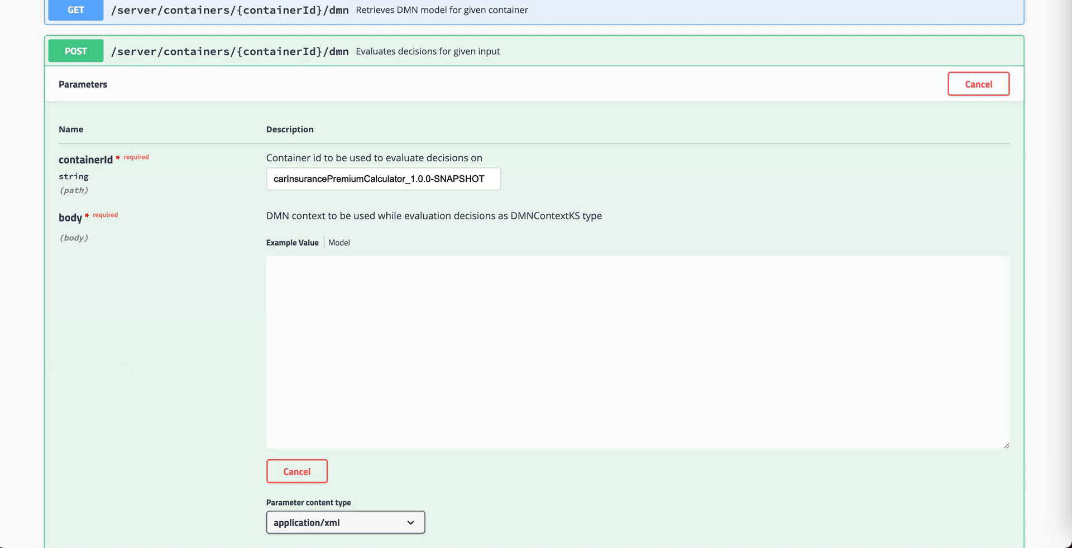
click(393, 295)
text({ 	"model-namespace" : "https://kiegroup.org/dmn/_253319BE-552A-41BB-93C2-48D0B3EBCAD4", 	"model-name" : "insuranceEvaluator", 	"decision-name" : null, 	"decision-id" : null, 	"dmn-context" : { 		"hasHealthCondition" : false, 		"Age" : 23 	} })
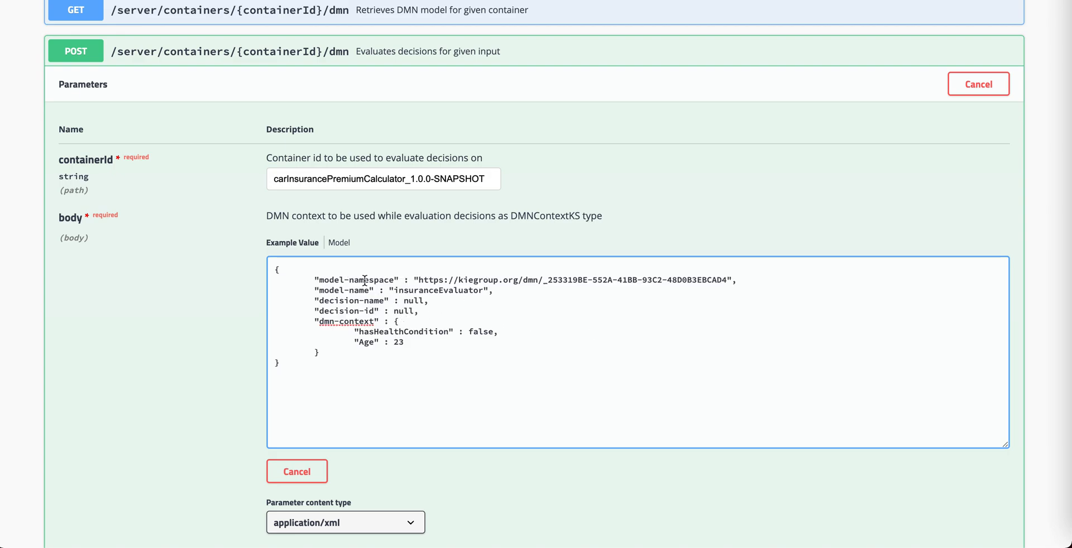
Step: Review the model-namespace, decision-name, decision-id and hasHealthCondition entries of the JSON request body
click(441, 280)
text(s)
drag(420, 312, 303, 302)
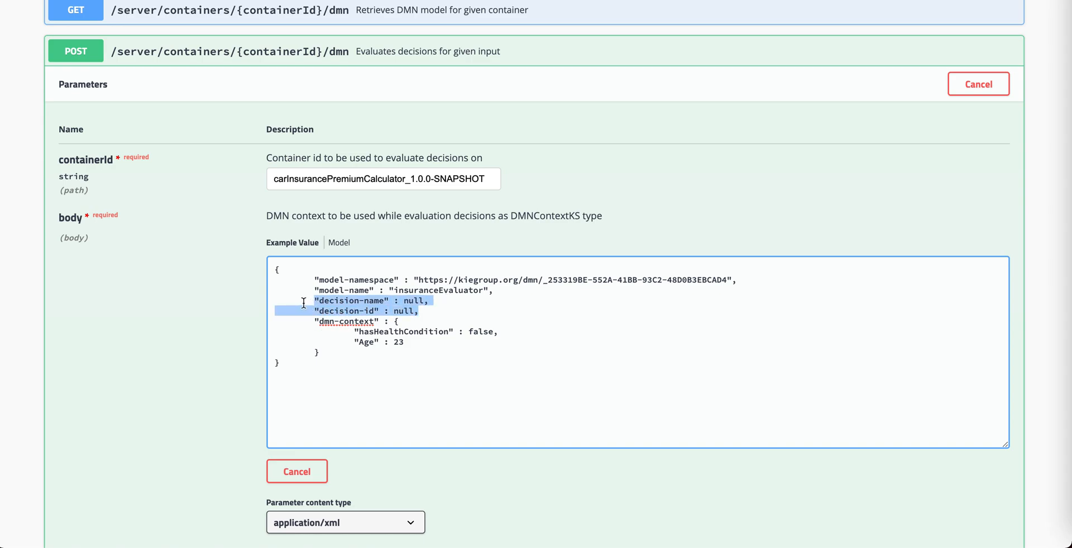
click(375, 311)
click(392, 333)
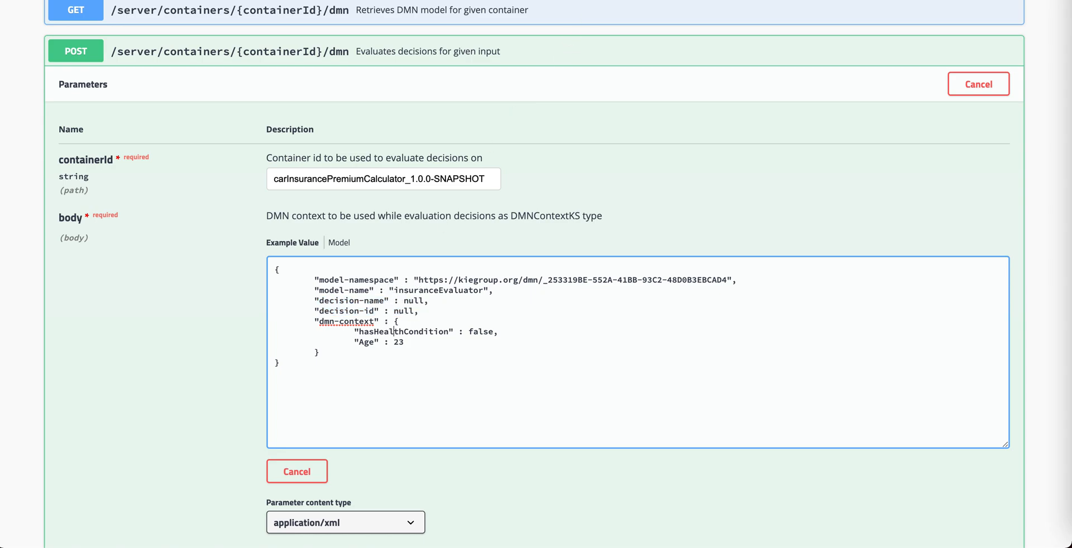
click(458, 0)
click(397, 116)
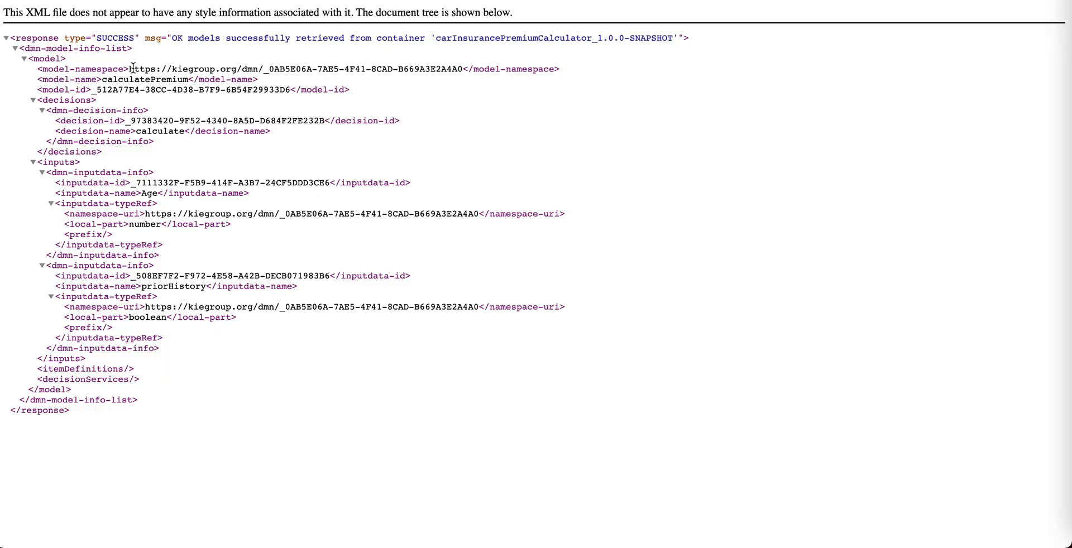
drag(130, 68, 461, 68)
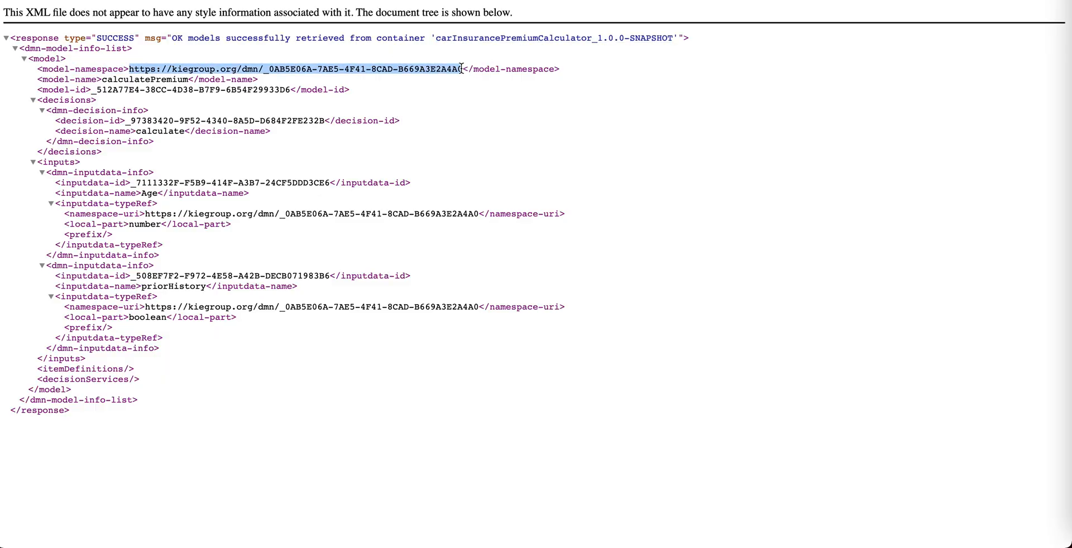
click(472, 0)
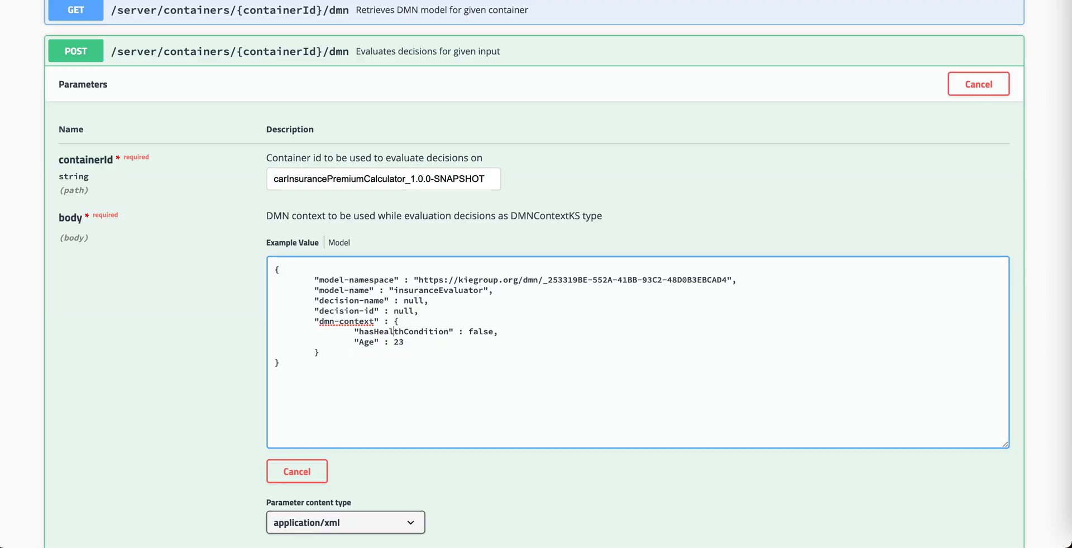
click(448, 285)
drag(418, 279, 725, 283)
key(super+v)
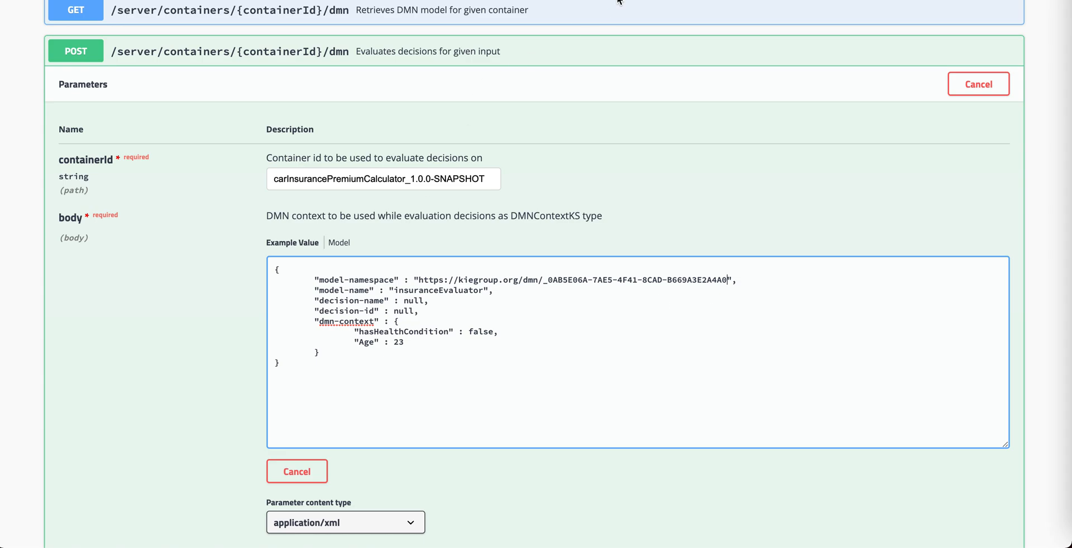
Step: Replace the model-name value in the request body with calculatePremium, copied from the DMN response
key(ctrl+Tab)
click(456, 68)
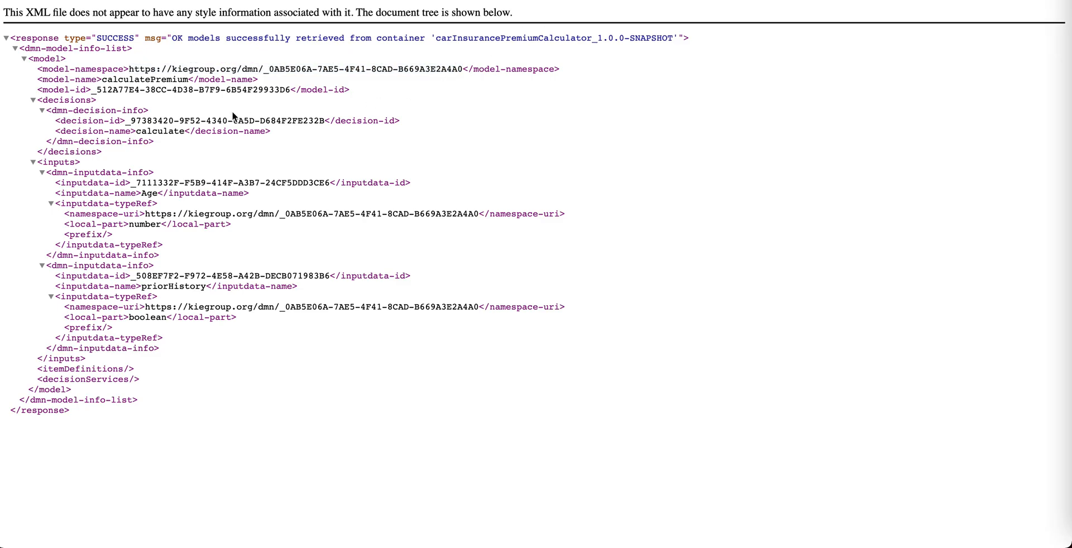
double_click(151, 79)
key(ctrl+c)
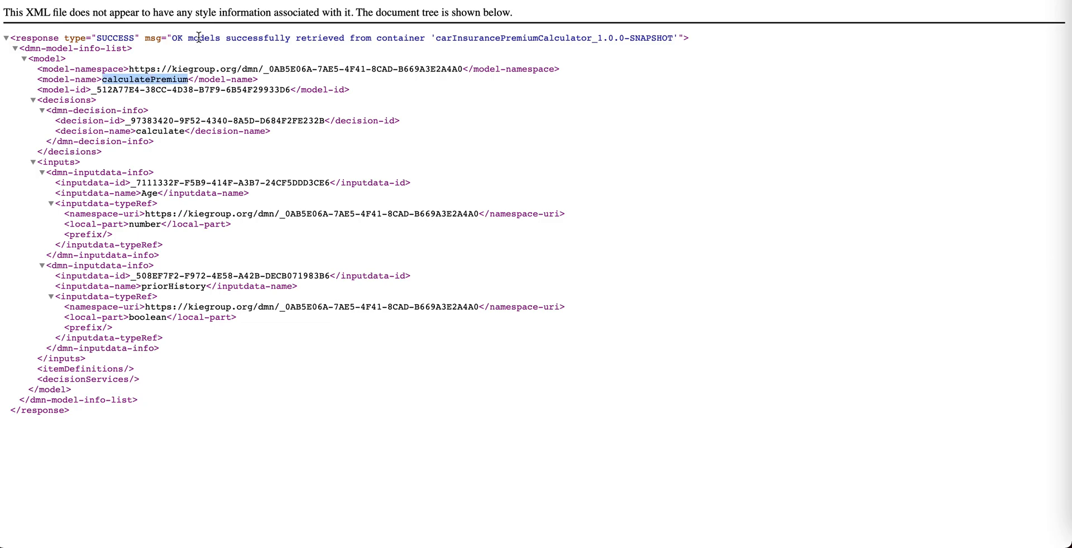
key(ctrl+shift+Tab)
double_click(435, 291)
key(ctrl+v)
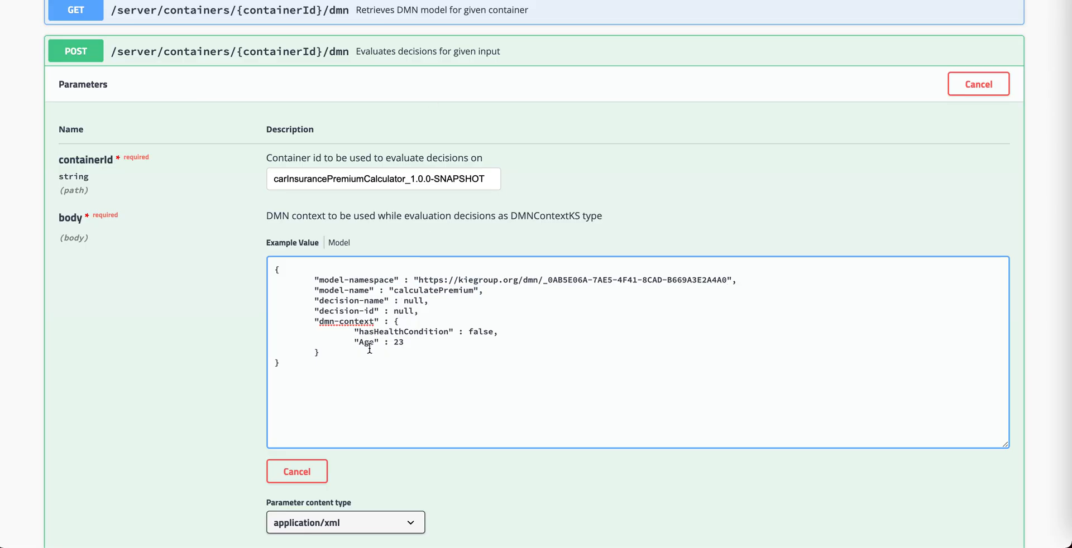
Step: Replace the hasHealthCondition key in the body's dmn-context with the input name priorHistory, copied from the DMN response
key(ctrl+Tab)
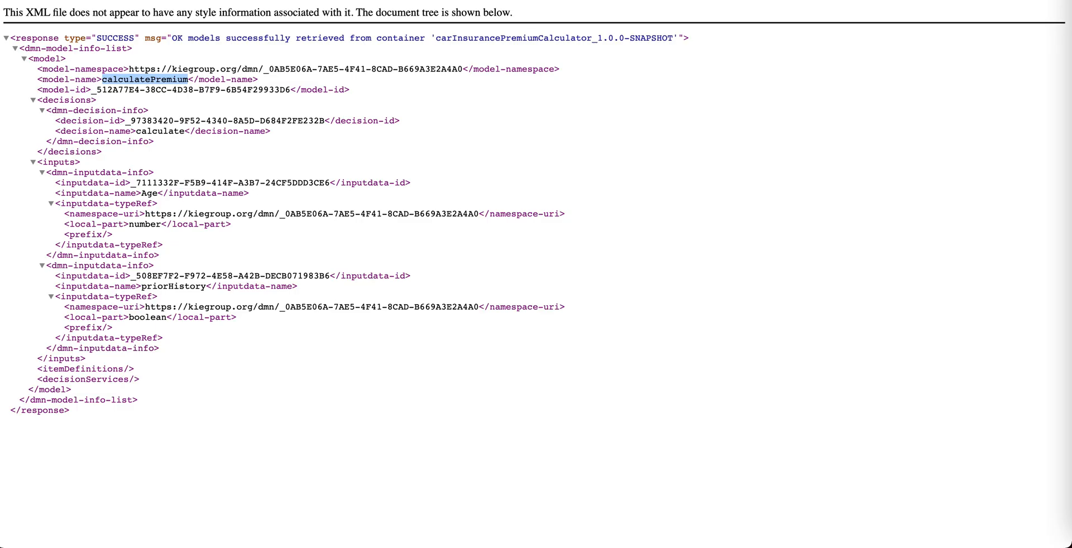
double_click(165, 286)
key(super+c)
key(ctrl+shift+Tab)
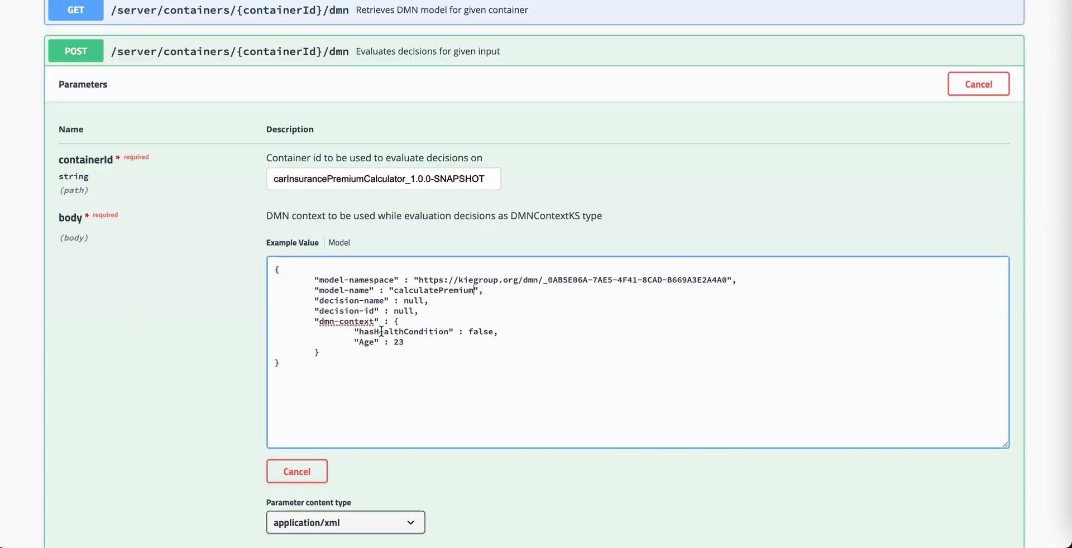
double_click(382, 332)
key(super+v)
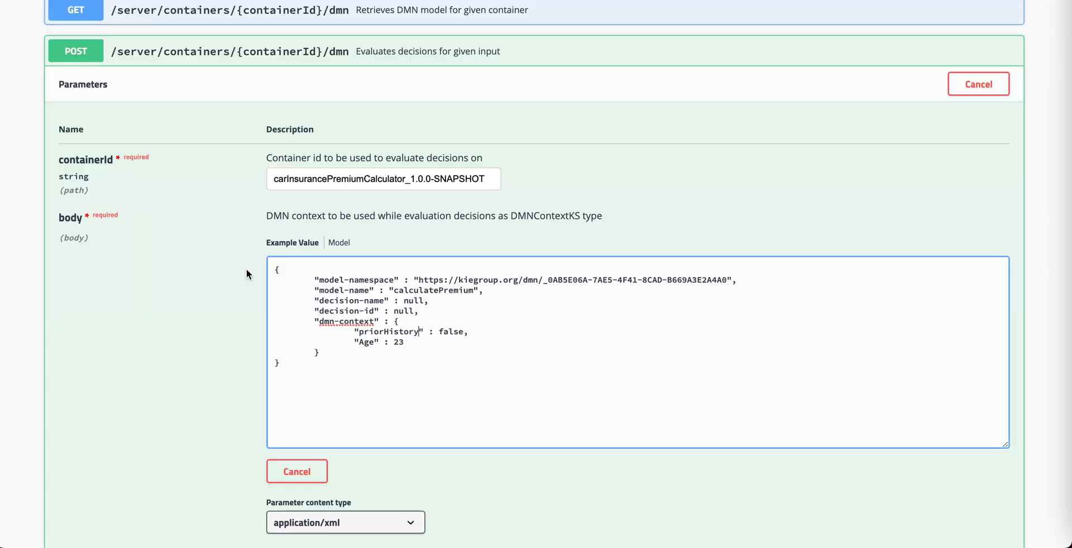
Step: Open the calculatePremium DMN asset in Business Central and examine the name and namespace in its properties, comparing them with the request body
drag(313, 280, 501, 292)
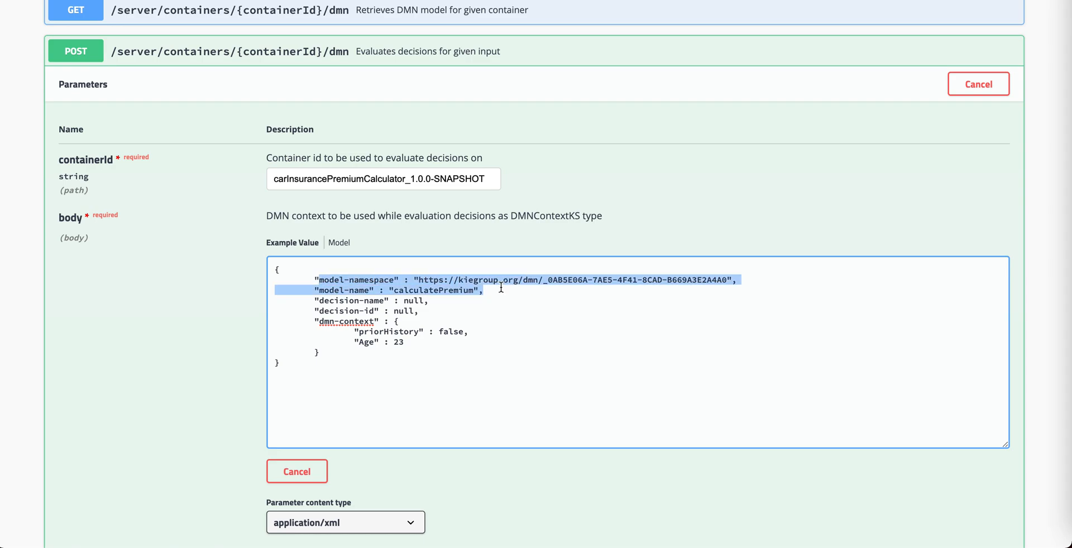
click(501, 293)
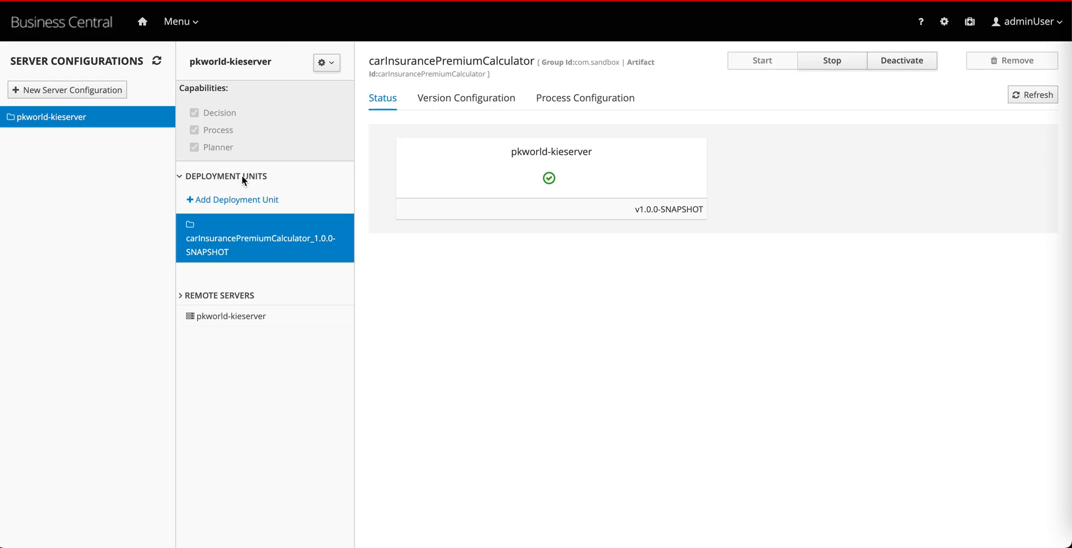
click(160, 40)
click(47, 108)
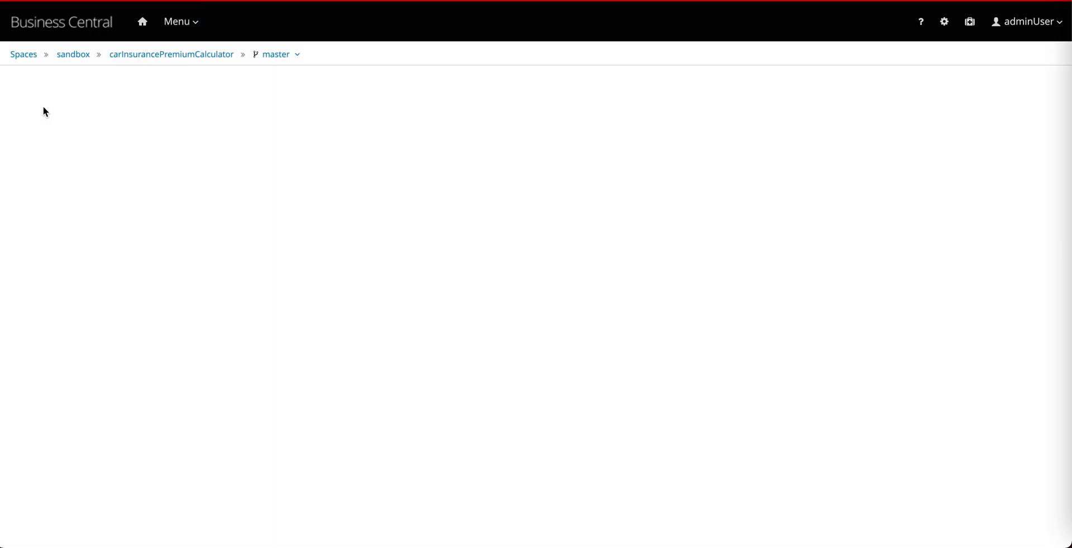
click(206, 216)
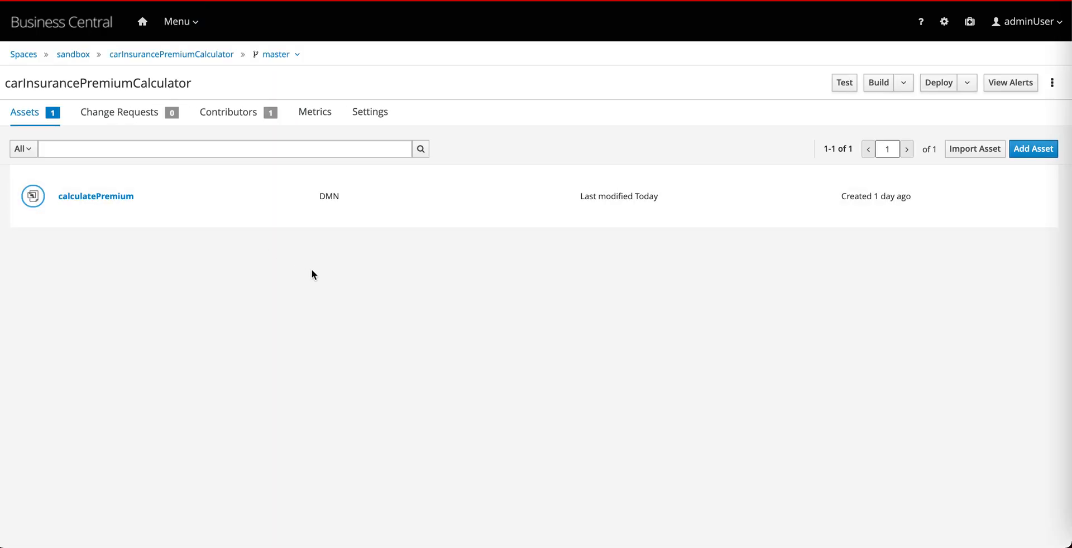
click(122, 206)
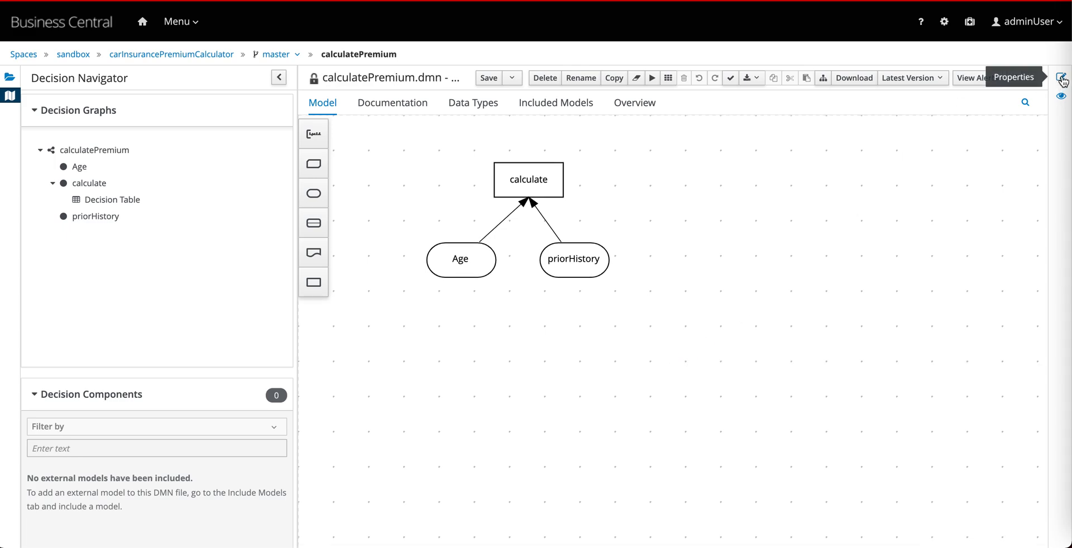
click(1061, 77)
drag(771, 393, 951, 392)
click(951, 391)
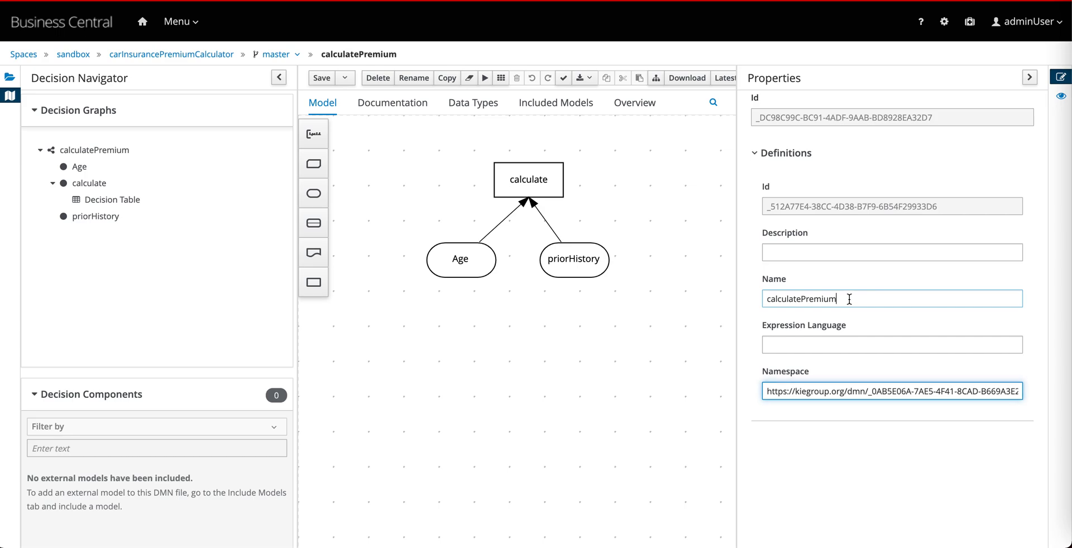
double_click(849, 300)
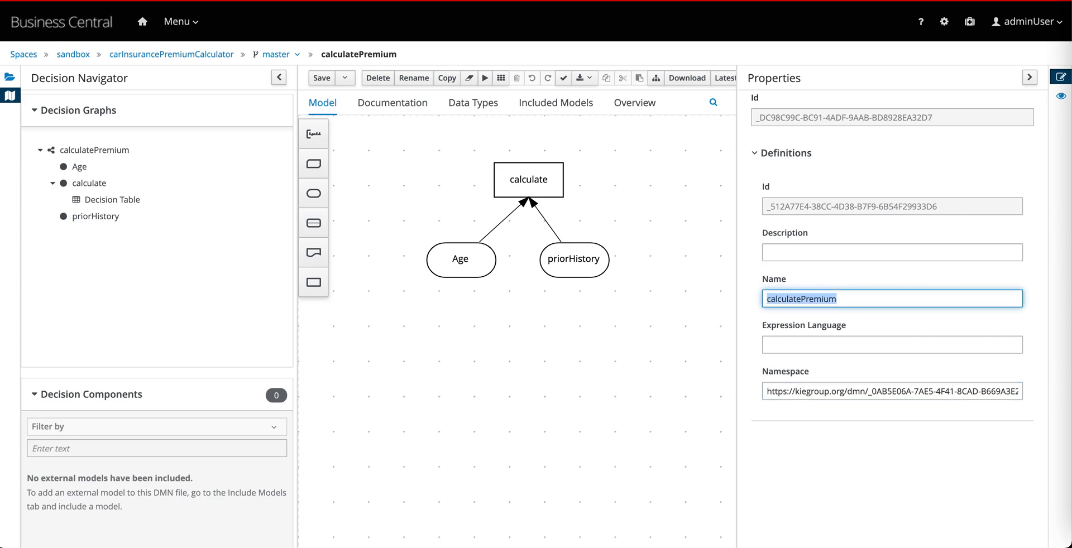
click(597, 364)
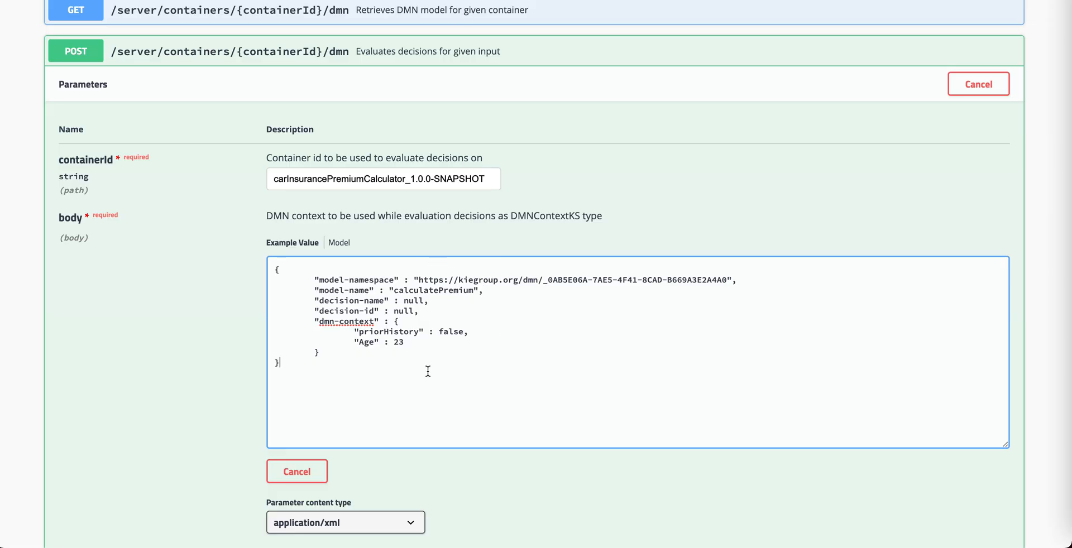
Step: Return to Swagger and set both the parameter content type and the response content type to application/json
scroll(428, 374, down, 4)
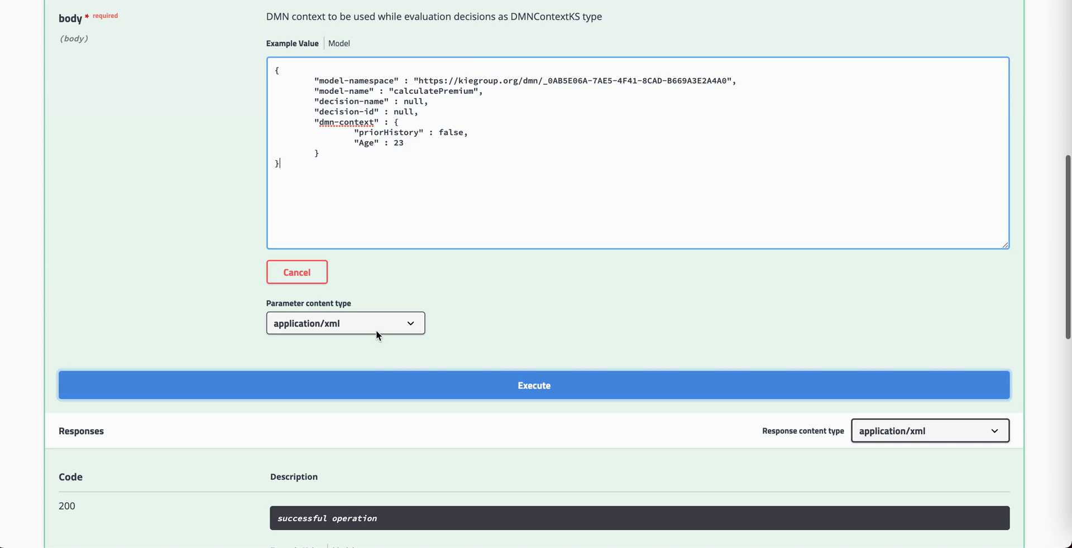
click(376, 326)
click(345, 339)
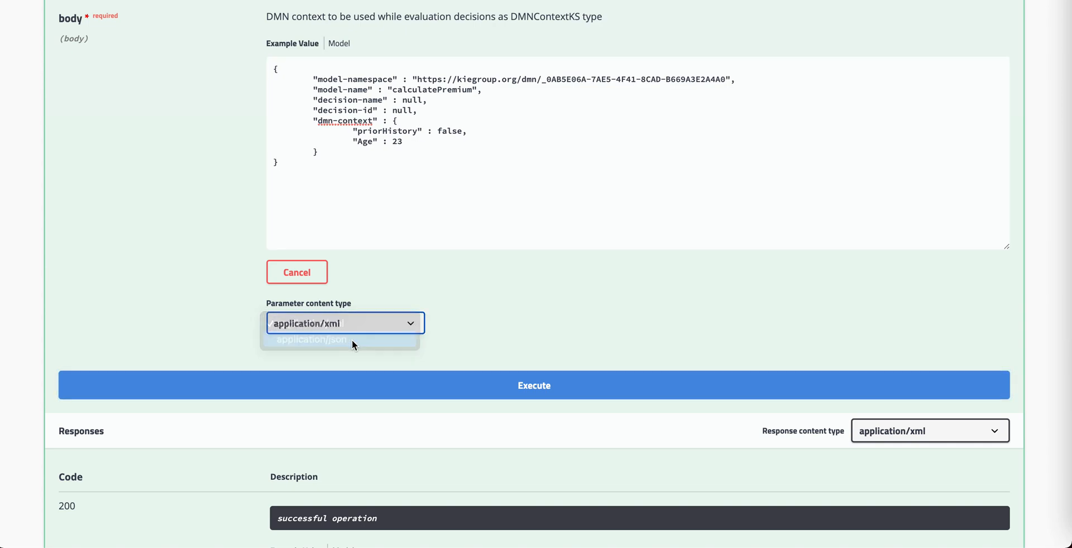
click(894, 433)
click(890, 447)
scroll(621, 342, up, 3)
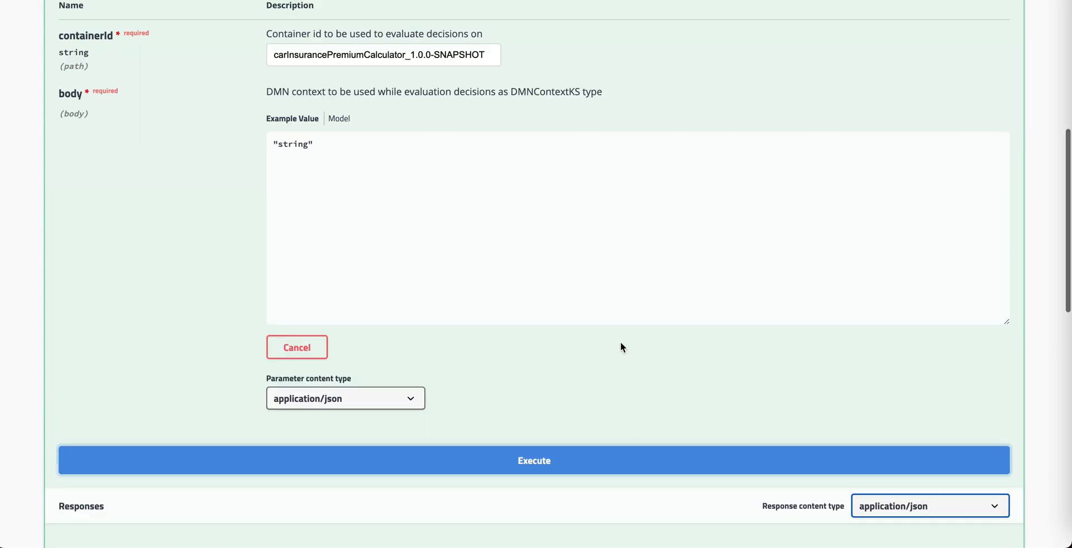
click(493, 288)
key(ctrl+a)
text(priorHistory)
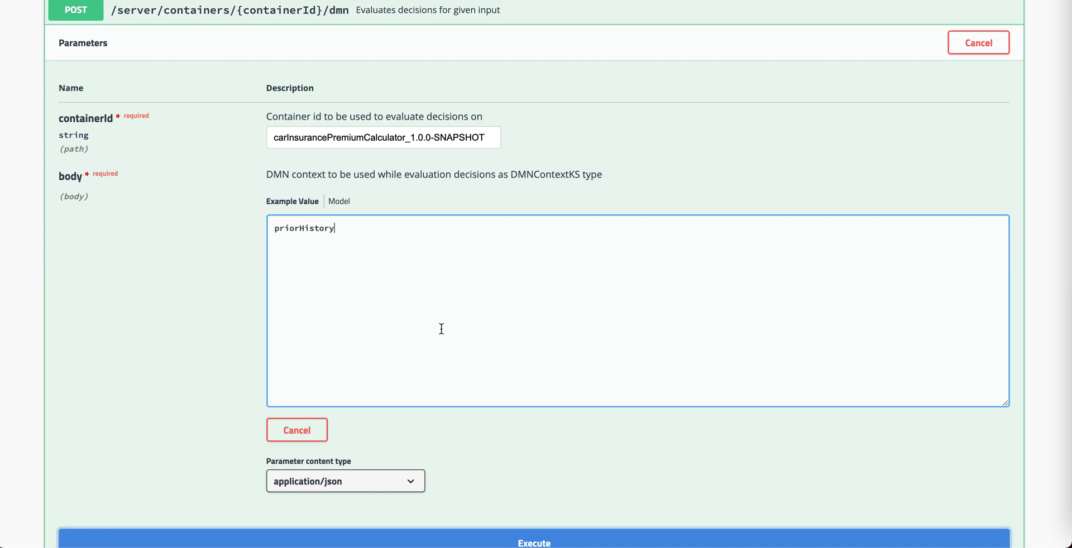
key(super+z)
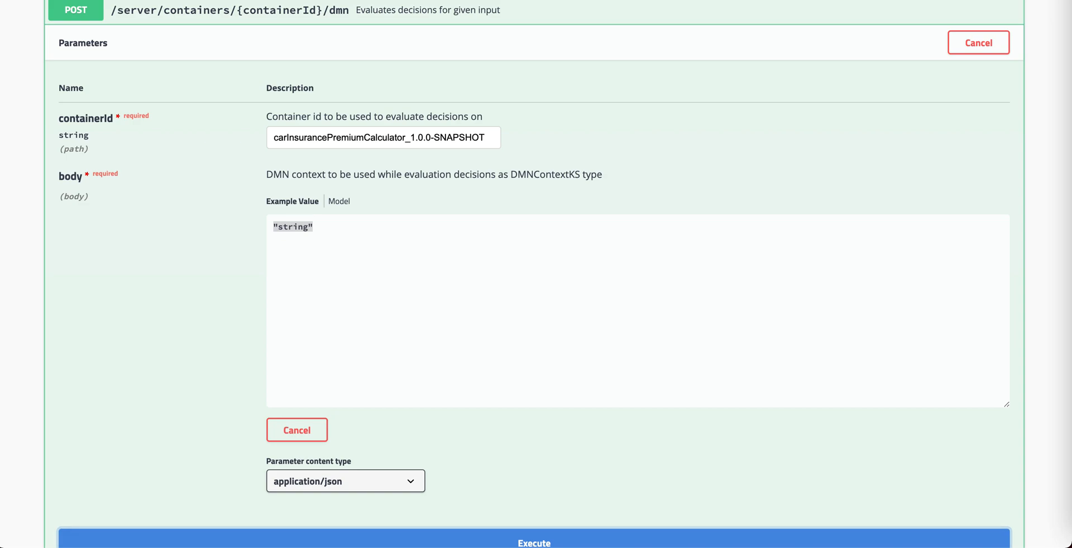
Step: Replace the placeholder body with the sample JSON payload for model insuranceEvaluator, with hasHealthCondition false and Age 23
click(376, 278)
key(super+a)
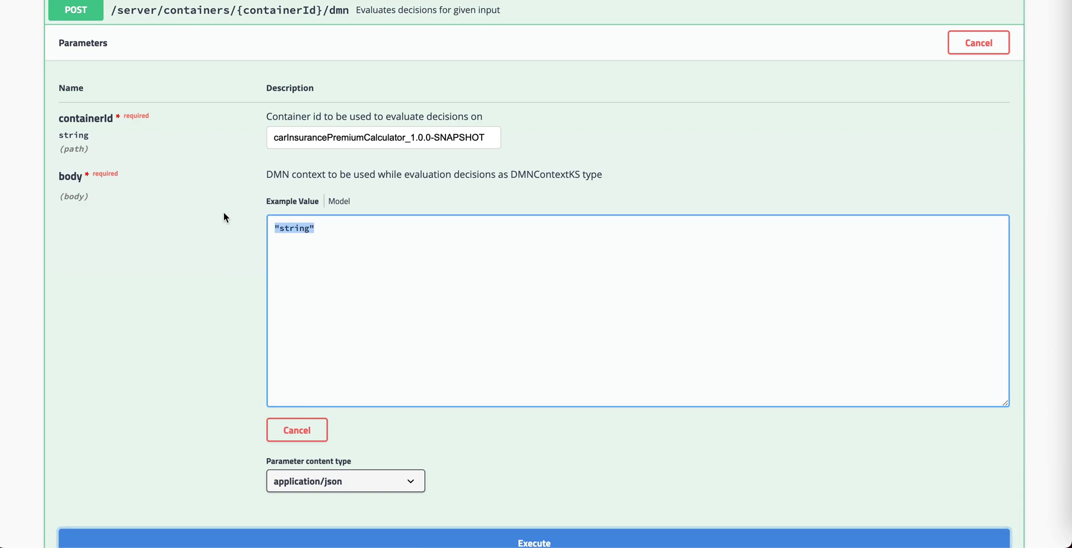
text({ 	"model-namespace" : "https://kiegroup.org/dmn/_253319BE-552A-41BB-93C2-48D0B3EBCAD4", 	"model-name" : "insuranceEvaluator", 	"decision-name" : null, 	"decision-id" : null, 	"dmn-context" : { 		"hasHealthCondition" : false, 		"Age" : 23 	} })
click(396, 1)
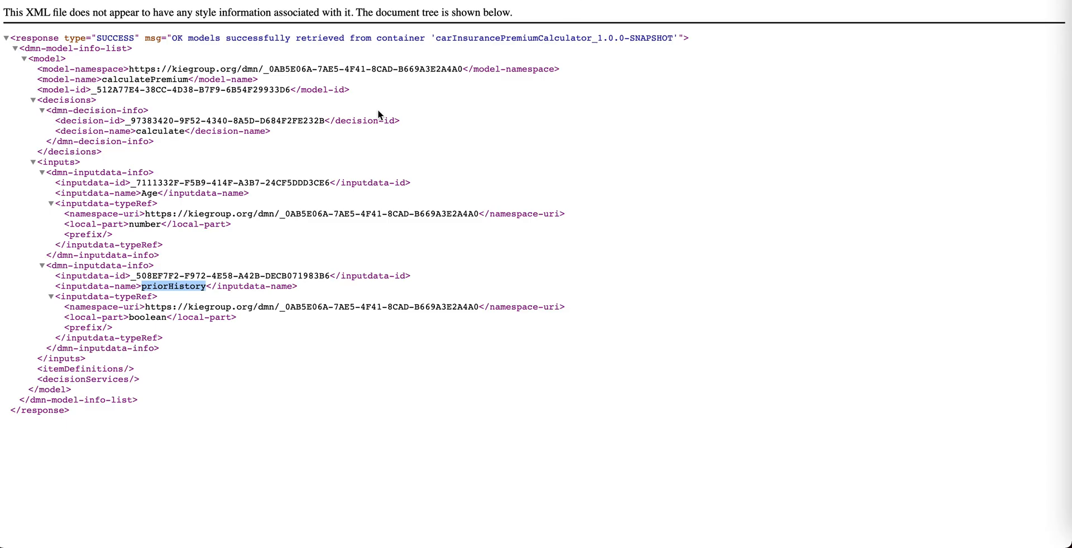
drag(462, 69, 131, 72)
key(ctrl+c)
click(335, 1)
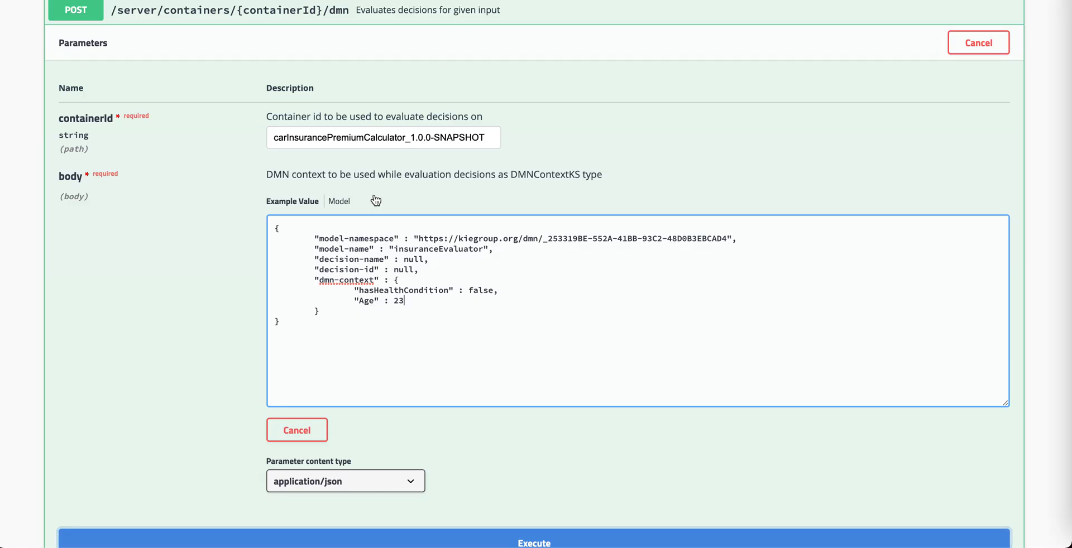
drag(420, 240, 748, 244)
text("model-namespace" : ")
key(ctrl+v)
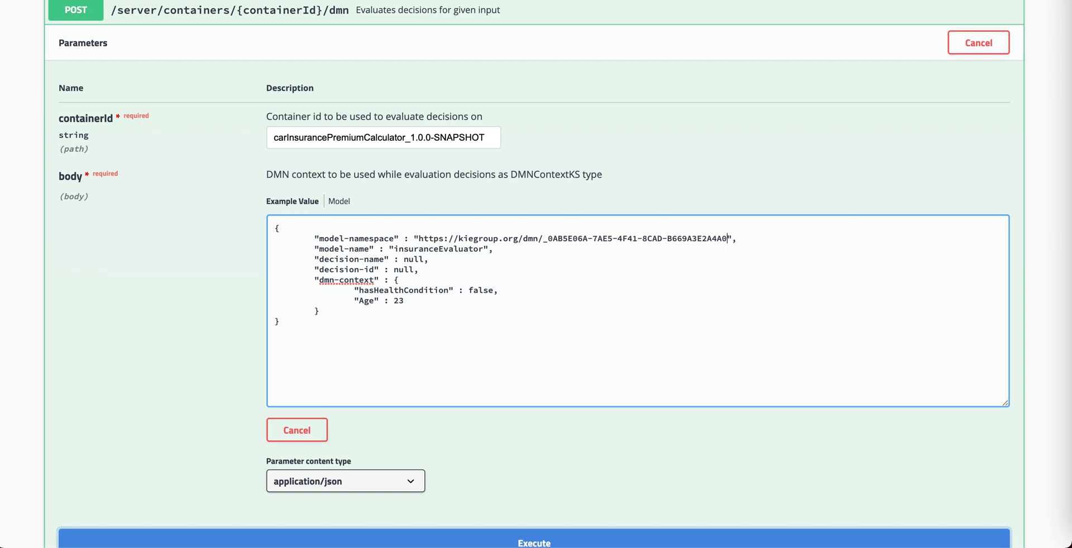
Step: Set the payload's model-name to calculatePremium, copied from the DMN model response
click(569, 2)
click(183, 188)
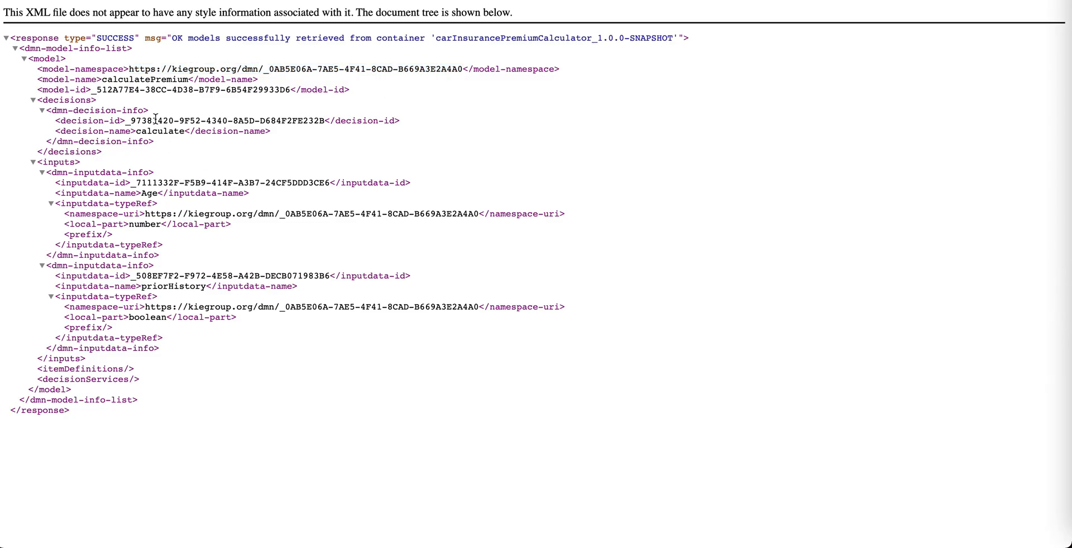
double_click(135, 88)
double_click(149, 78)
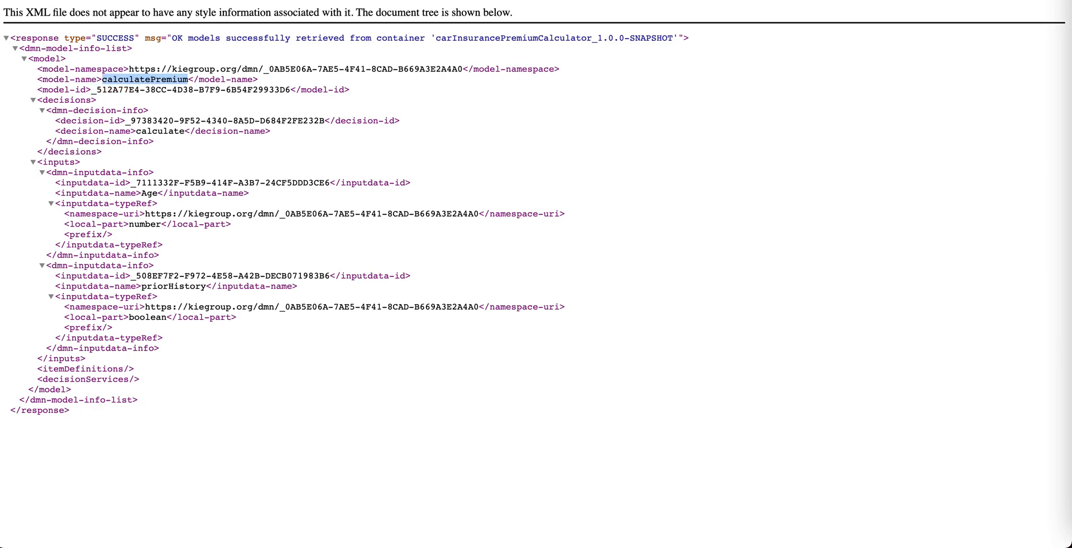
key(ctrl+c)
key(ctrl+shift+Tab)
double_click(428, 249)
key(ctrl+v)
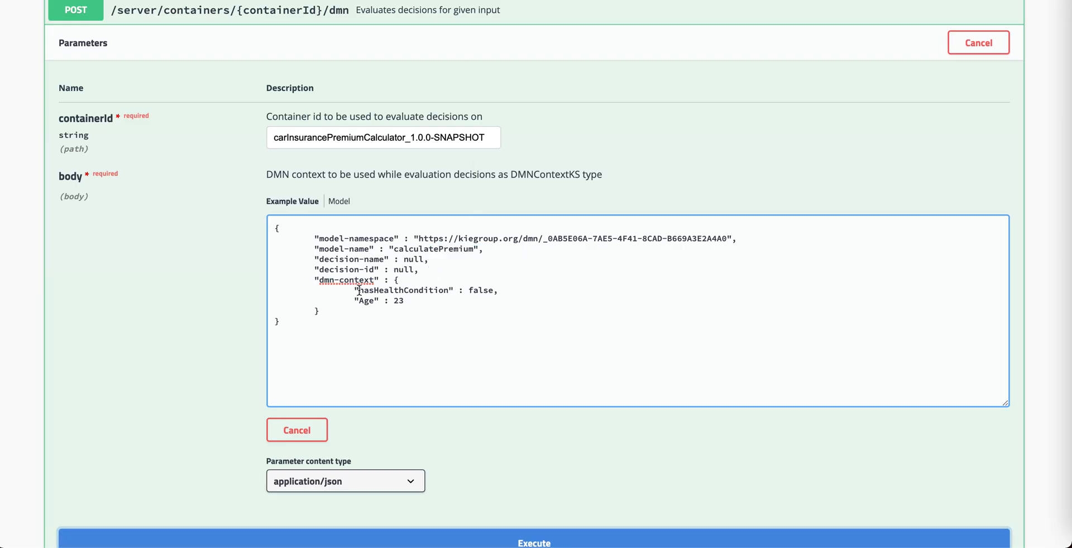
Step: Rename the hasHealthCondition key in the payload's dmn-context to priorHistory, copied from the DMN model response
key(ctrl+Tab)
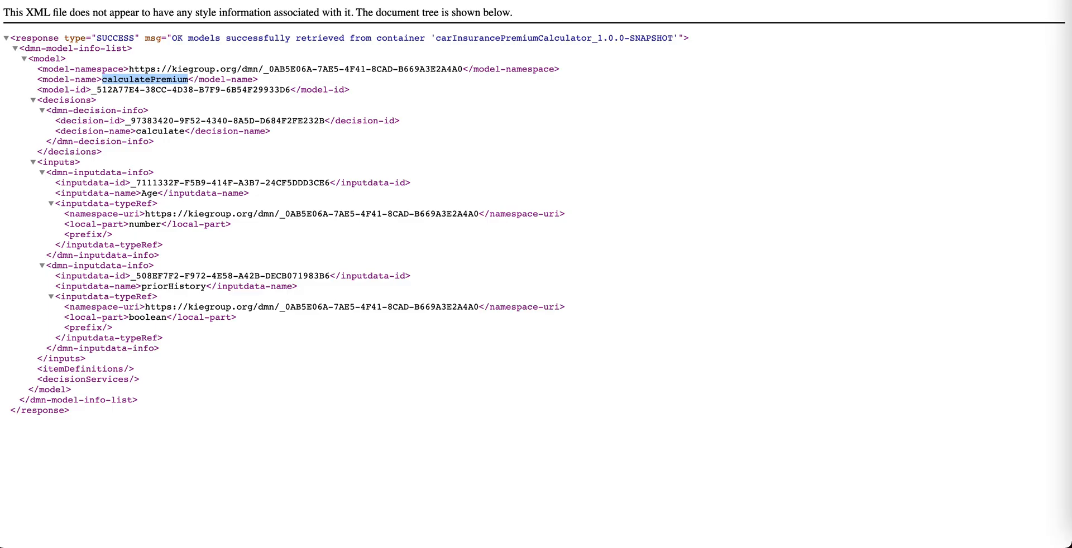
double_click(160, 288)
key(ctrl+Tab)
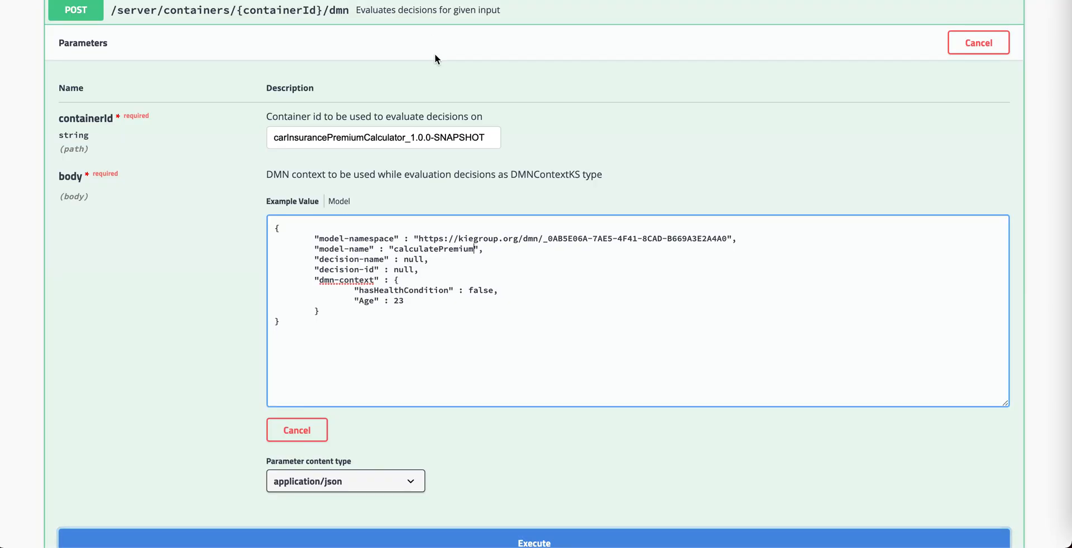
double_click(415, 291)
key(ctrl+v)
click(434, 323)
Step: Execute the DMN evaluation request and examine the calculate decision's result in the response body
scroll(433, 323, down, 2)
scroll(433, 328, down, 2)
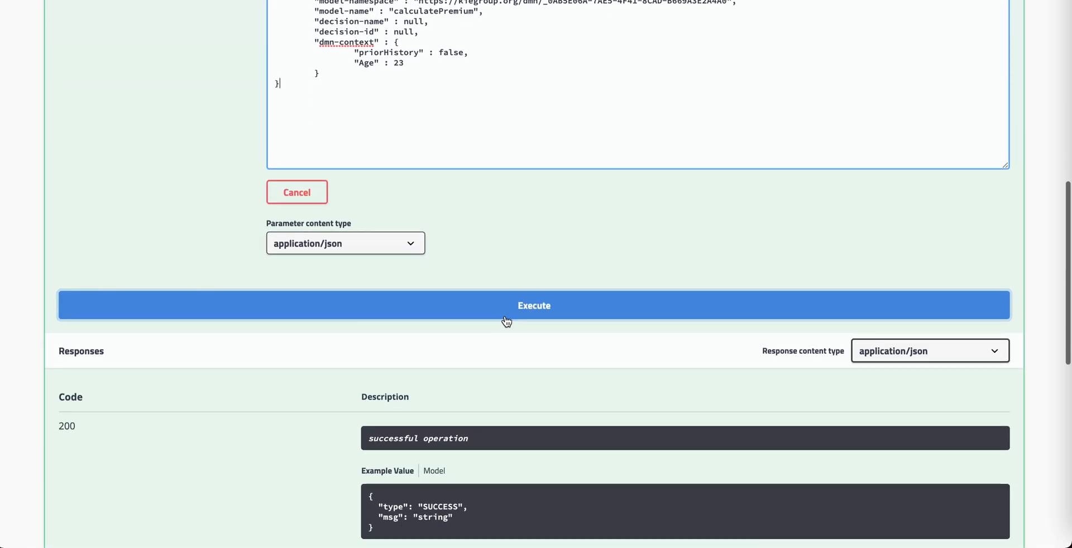
click(507, 318)
scroll(505, 314, down, 7)
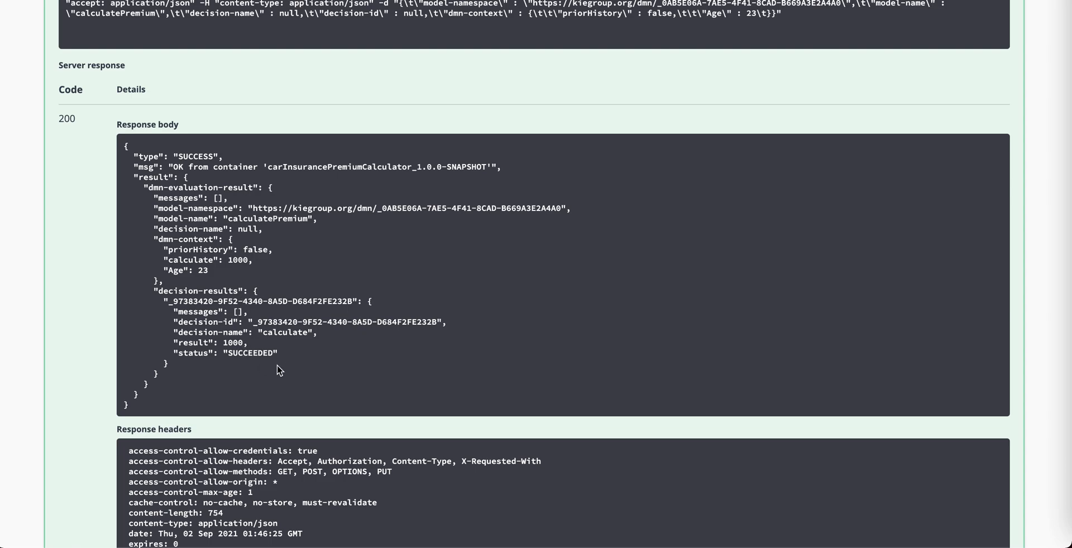
drag(249, 342, 229, 342)
scroll(337, 300, up, 10)
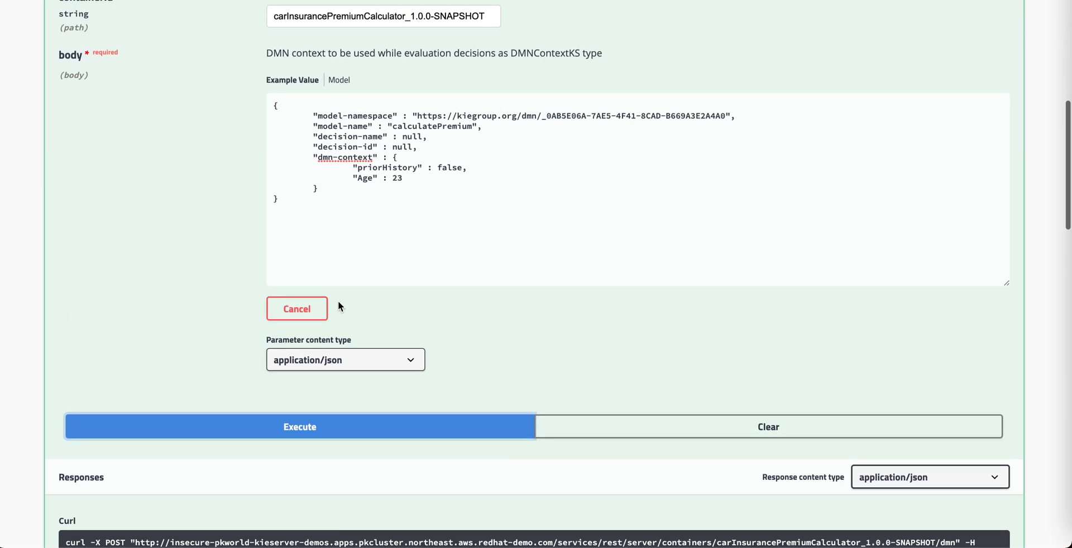
Step: Set priorHistory to true in the payload's dmn-context and execute the DMN evaluation request
double_click(447, 169)
key(BackSpace)
text(true)
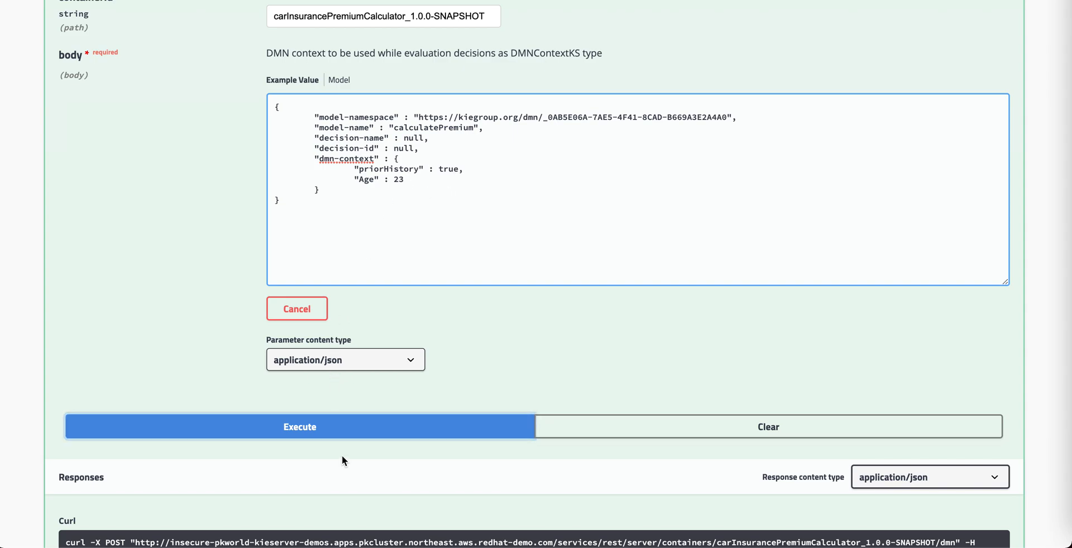
click(335, 427)
Step: Examine the returned dmn-context and the calculate decision's result and status in the response body
scroll(373, 370, down, 10)
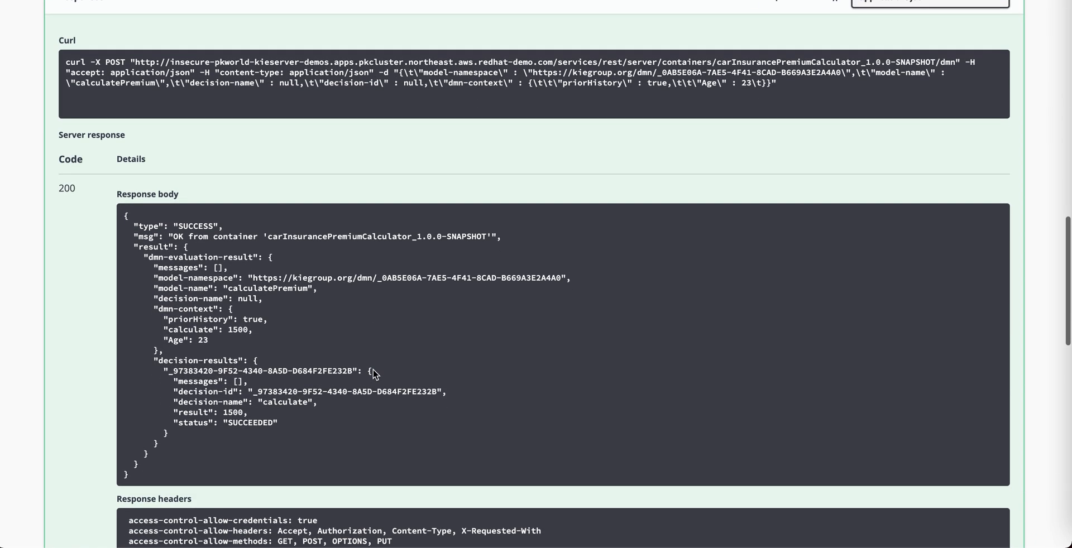
drag(263, 341, 156, 310)
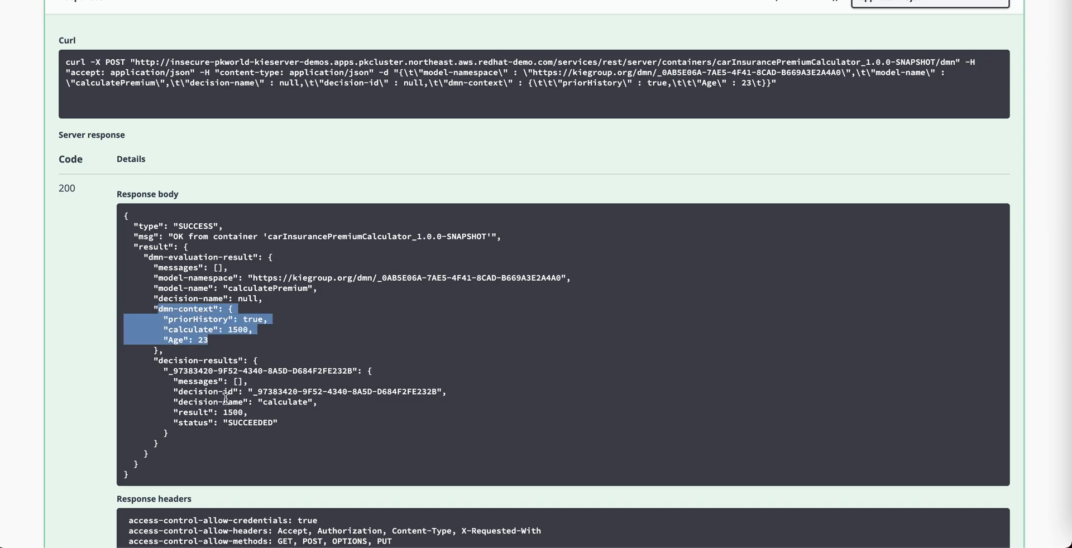
drag(276, 433, 158, 366)
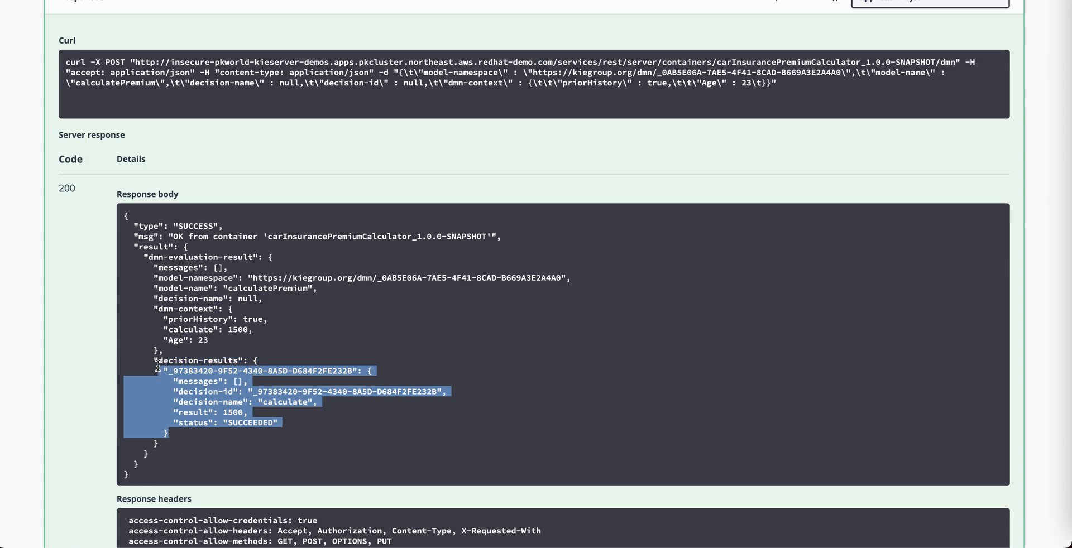
click(206, 390)
drag(278, 423, 172, 414)
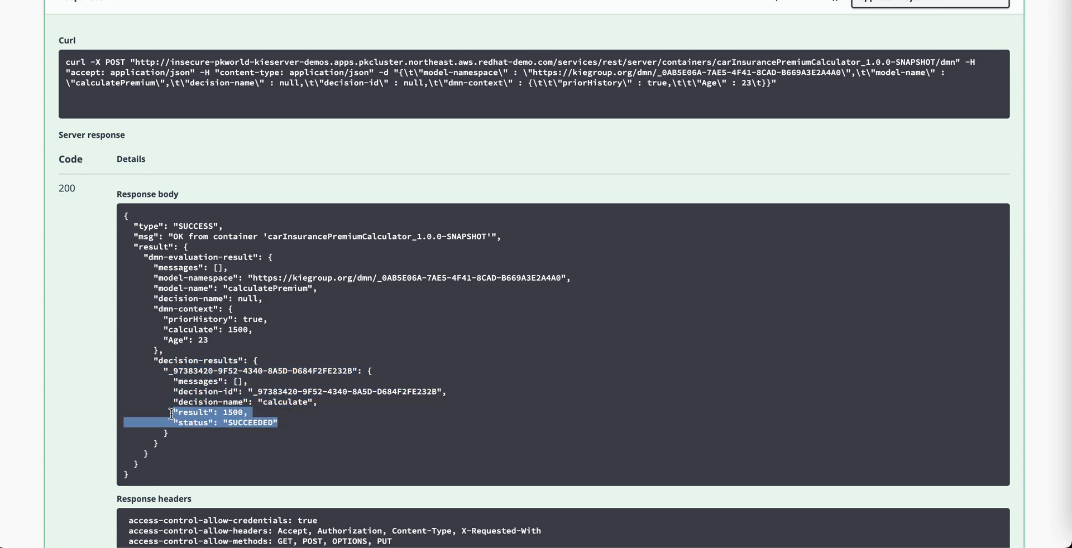
Step: Set Age to 60 and priorHistory to false in the payload's dmn-context, and execute the evaluation request again
scroll(209, 419, up, 10)
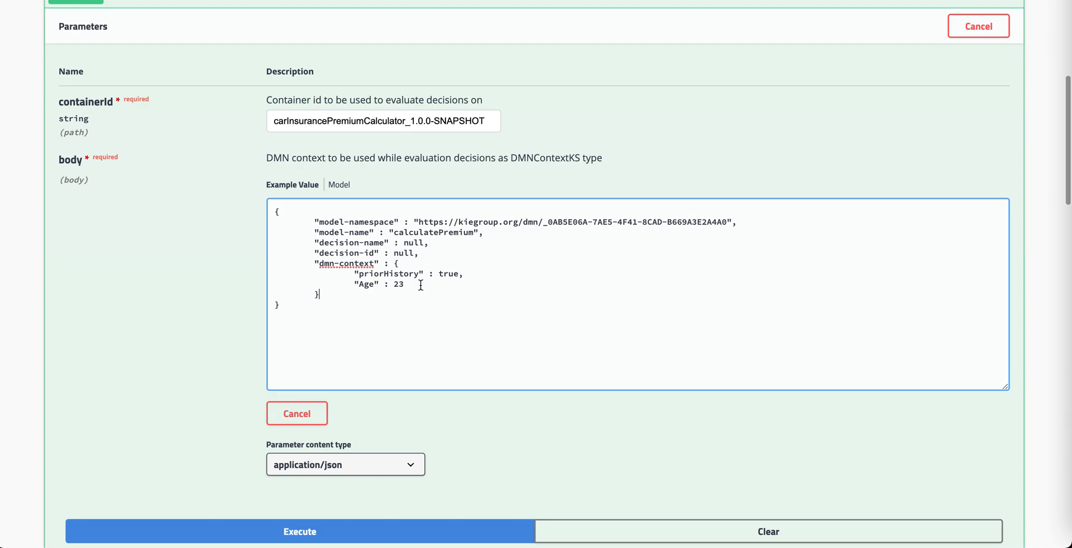
double_click(403, 284)
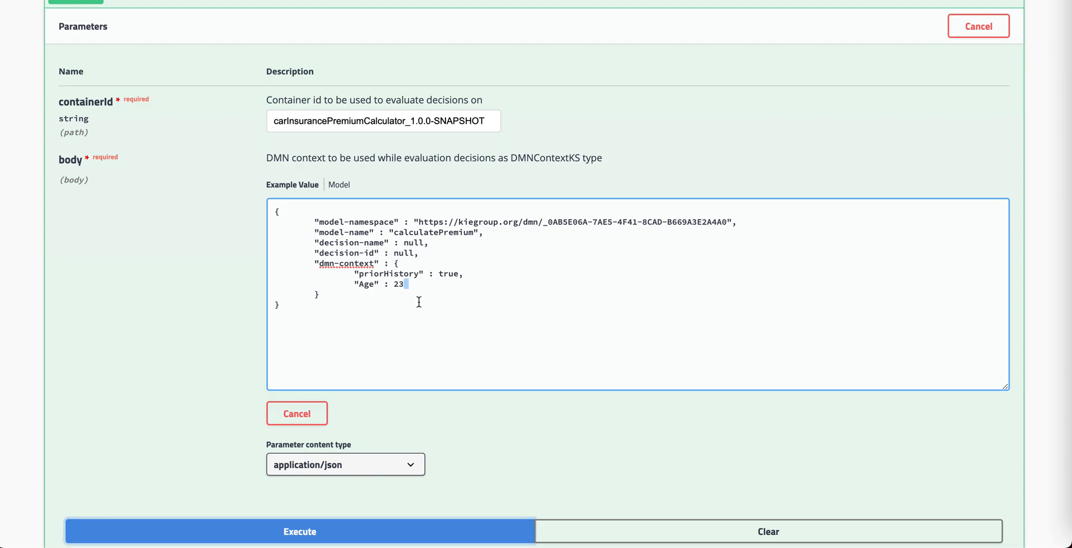
double_click(401, 285)
text(60)
double_click(447, 274)
text(false)
scroll(255, 328, down, 3)
click(318, 374)
Step: Check the calculated premium for the new inputs in the response's dmn-context and decision-results
scroll(317, 372, down, 8)
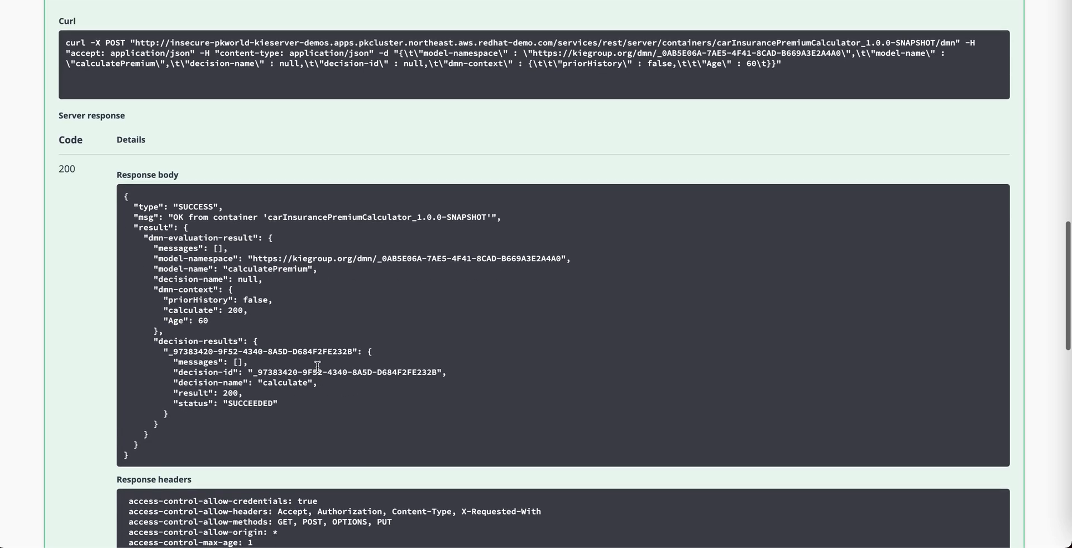
drag(248, 310, 165, 310)
click(239, 326)
drag(291, 398, 124, 393)
click(299, 378)
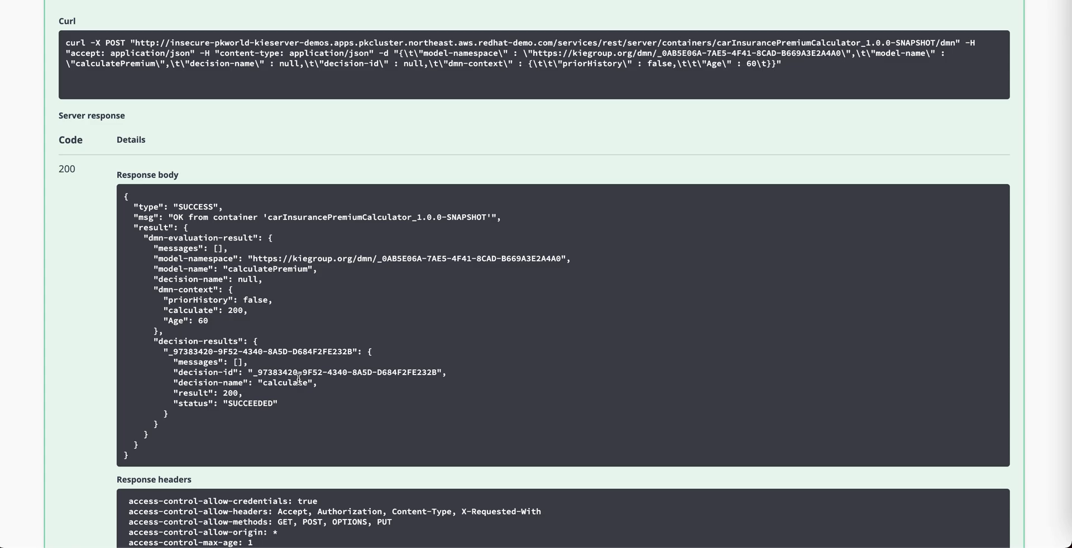
Step: Review the POST request's payload, its generated curl command, and the response body and headers
scroll(529, 342, up, 15)
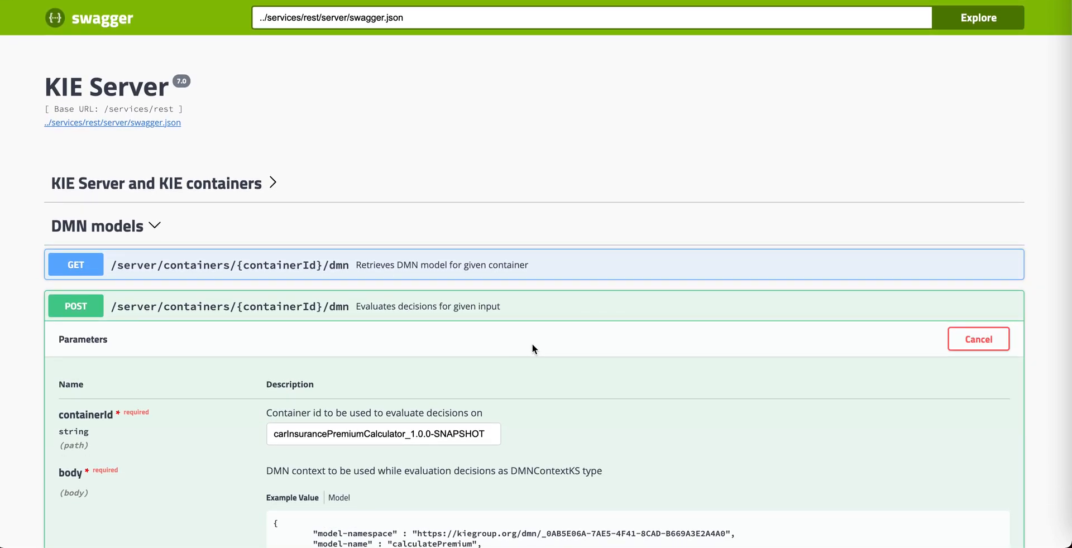
scroll(533, 341, down, 7)
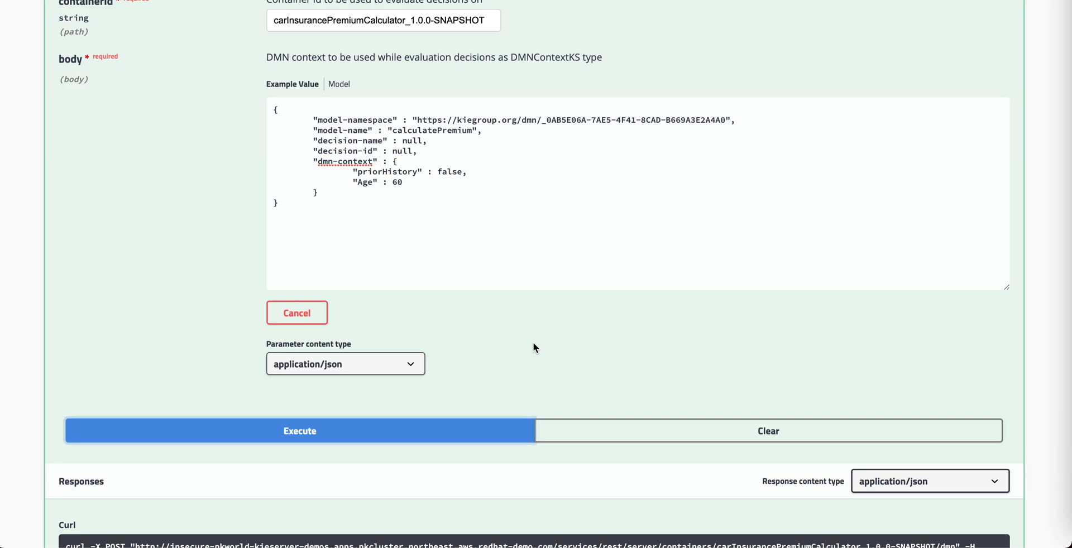
scroll(533, 343, down, 7)
scroll(535, 347, down, 5)
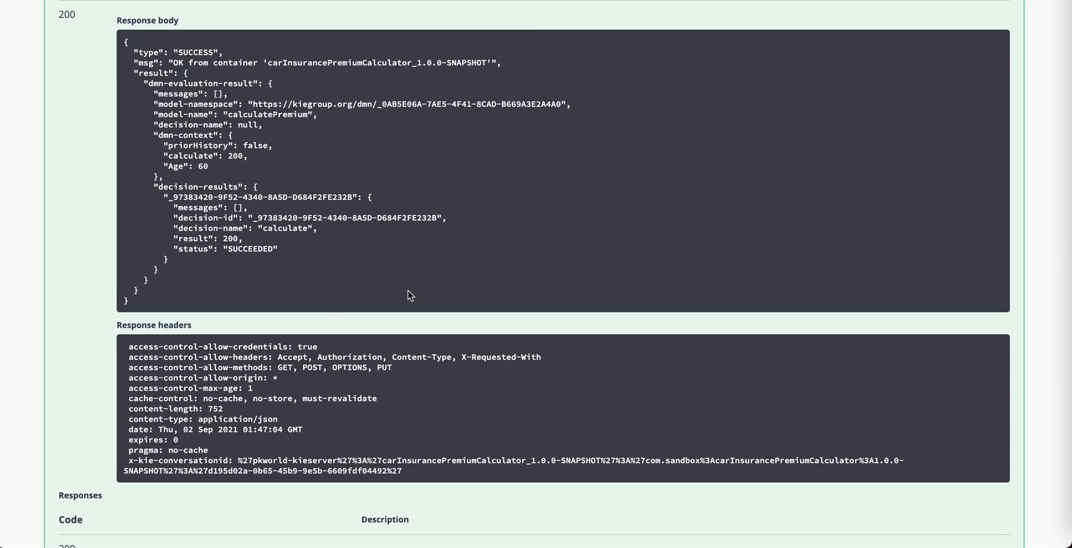
scroll(407, 290, up, 7)
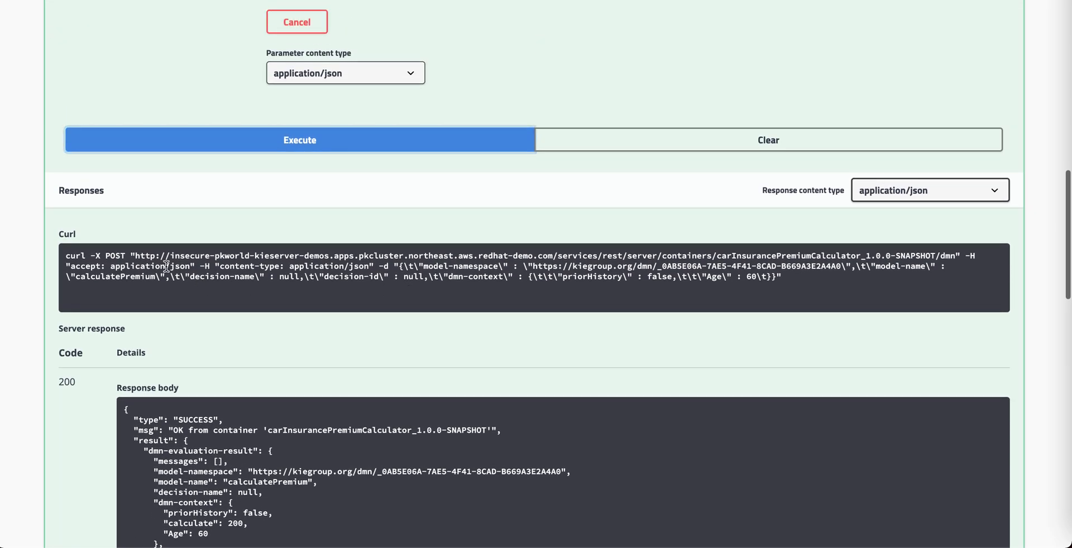
triple_click(170, 290)
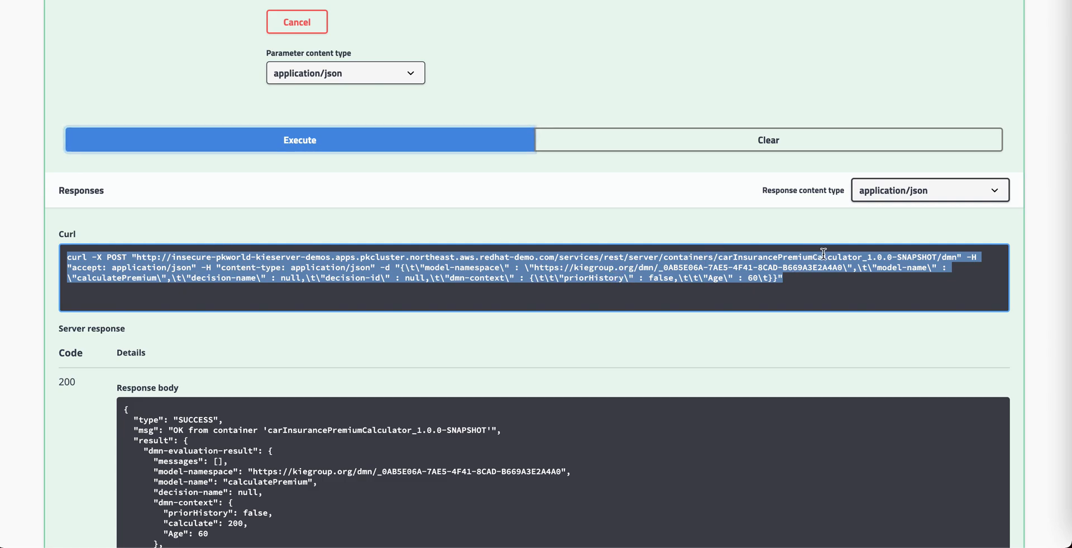
click(805, 279)
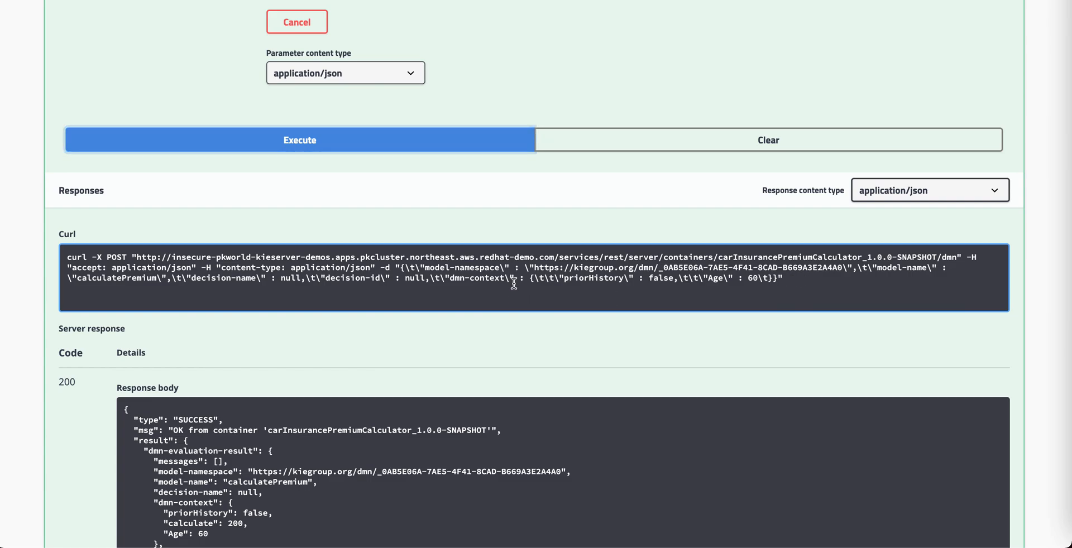
scroll(514, 285, up, 10)
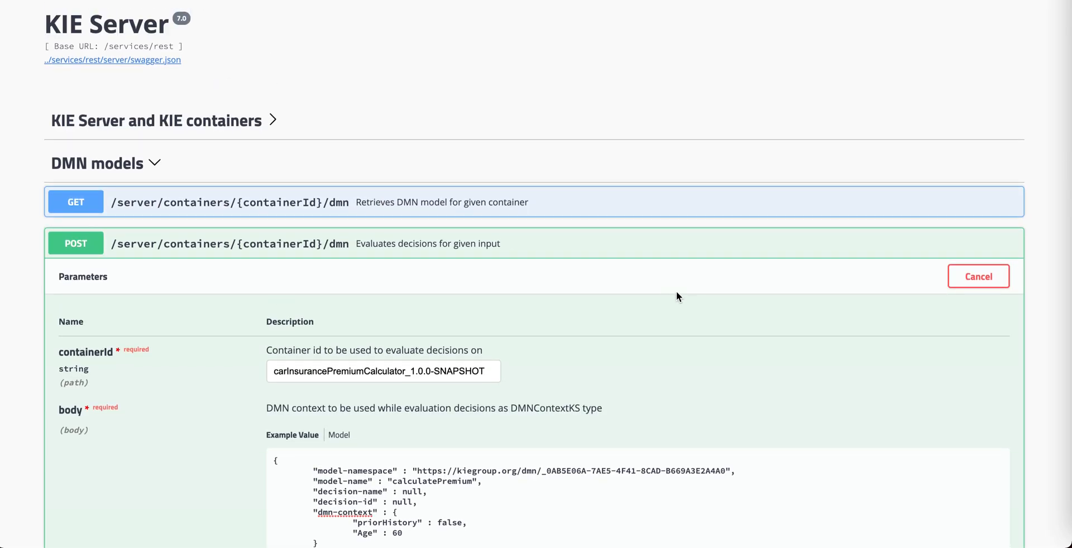
scroll(674, 288, down, 15)
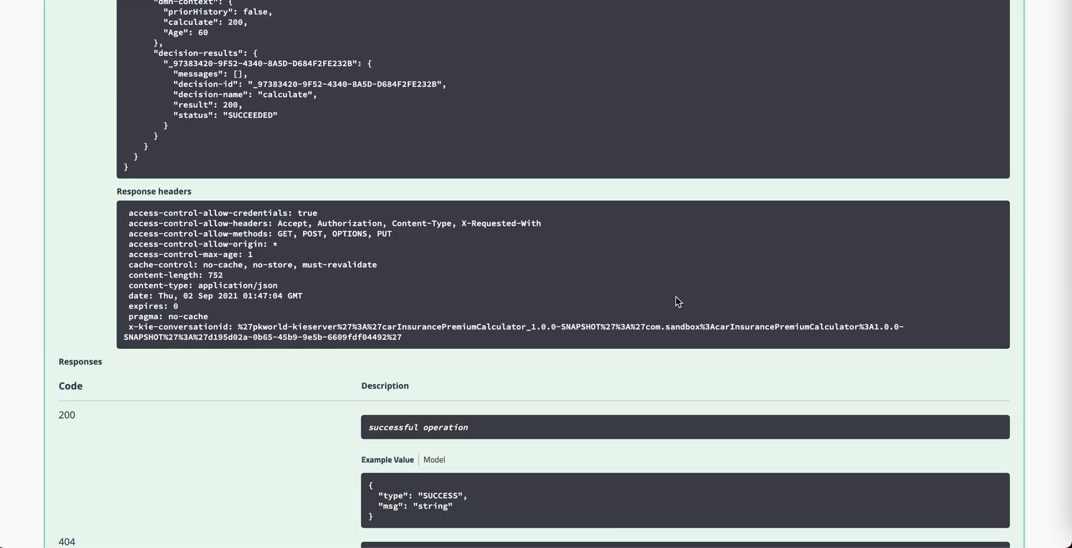
scroll(675, 294, up, 3)
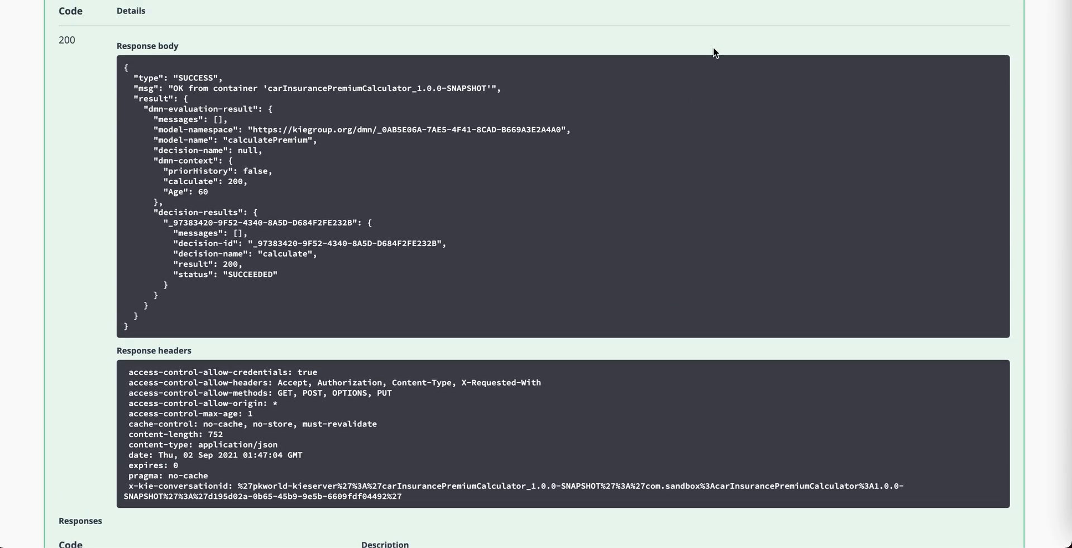